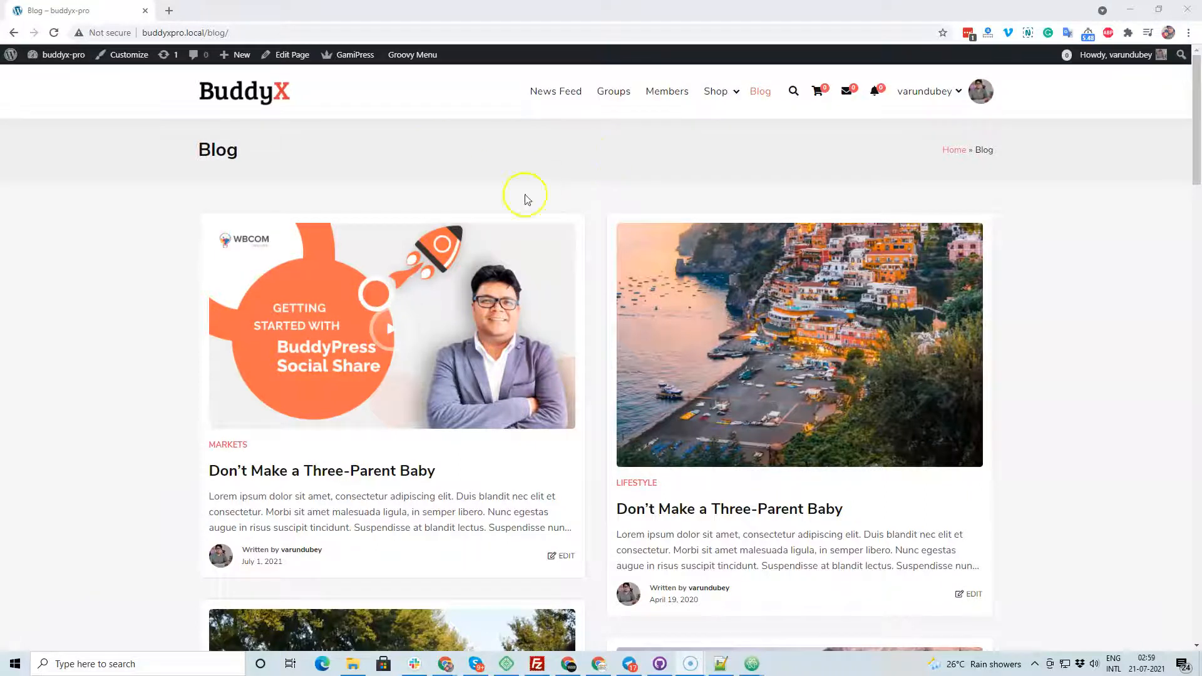
Open the July 1, 2021 blog post "Don't Make a Three-Parent Baby" for editing in a separate browser tab
{"action": "scroll", "coordinate": [269, 345], "scroll_direction": "down", "scroll_amount": 3}
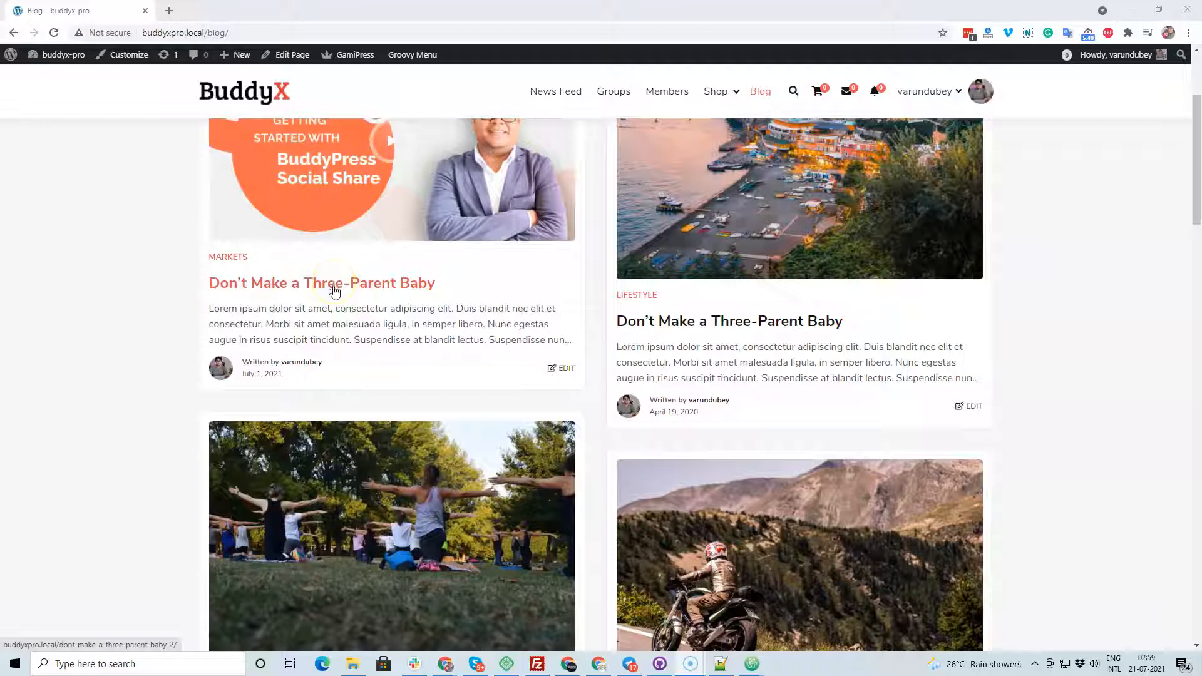
{"action": "scroll", "coordinate": [283, 305], "scroll_direction": "down", "scroll_amount": 6}
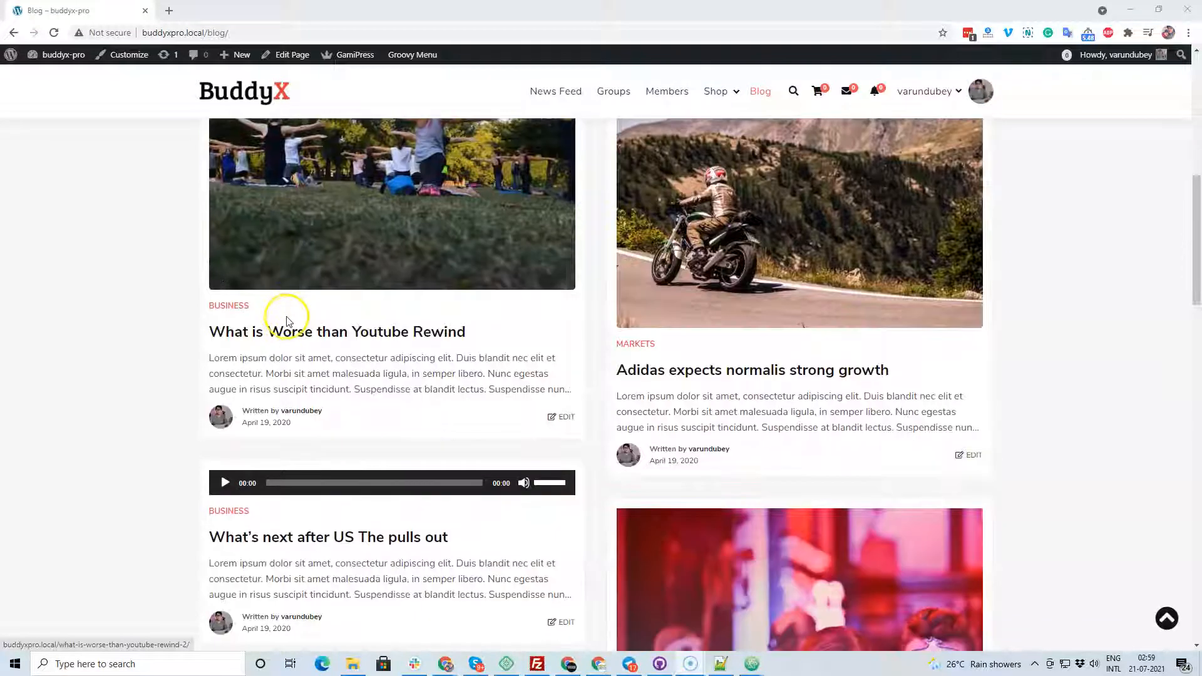
{"action": "scroll", "coordinate": [286, 321], "scroll_direction": "down", "scroll_amount": 10}
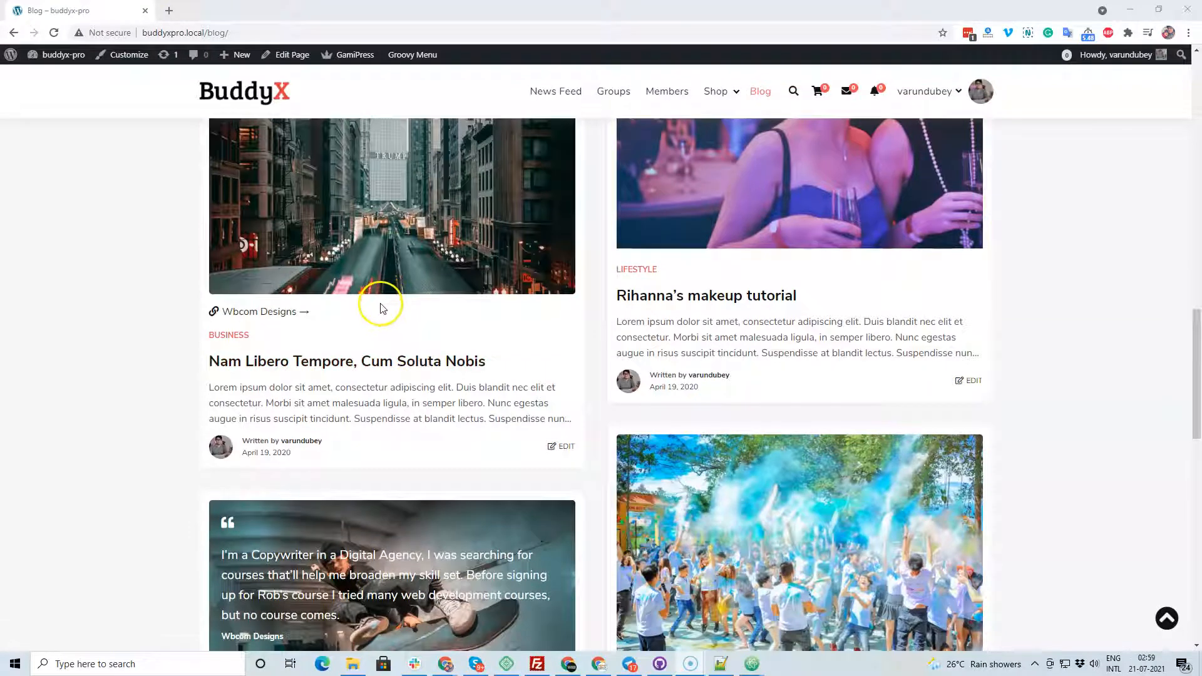
{"action": "scroll", "coordinate": [382, 297], "scroll_direction": "down", "scroll_amount": 2}
{"action": "scroll", "coordinate": [384, 293], "scroll_direction": "up", "scroll_amount": 14}
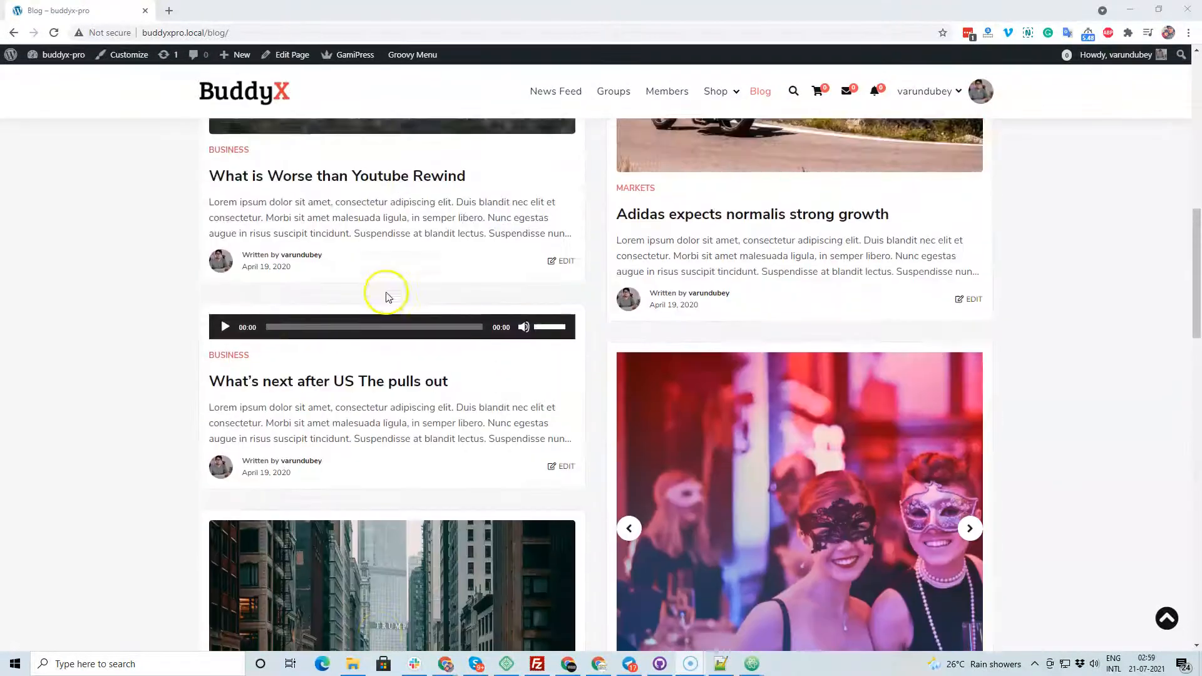
{"action": "scroll", "coordinate": [387, 299], "scroll_direction": "up", "scroll_amount": 7}
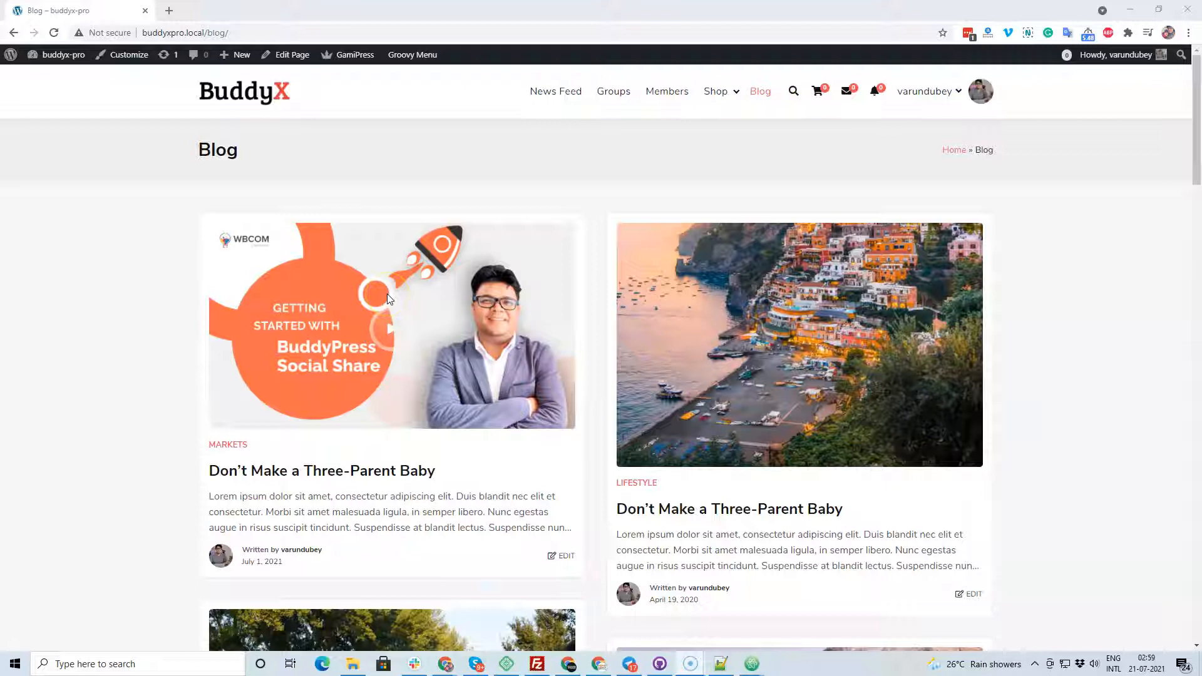
{"action": "scroll", "coordinate": [371, 302], "scroll_direction": "down", "scroll_amount": 3}
{"action": "left_click", "coordinate": [550, 368]}
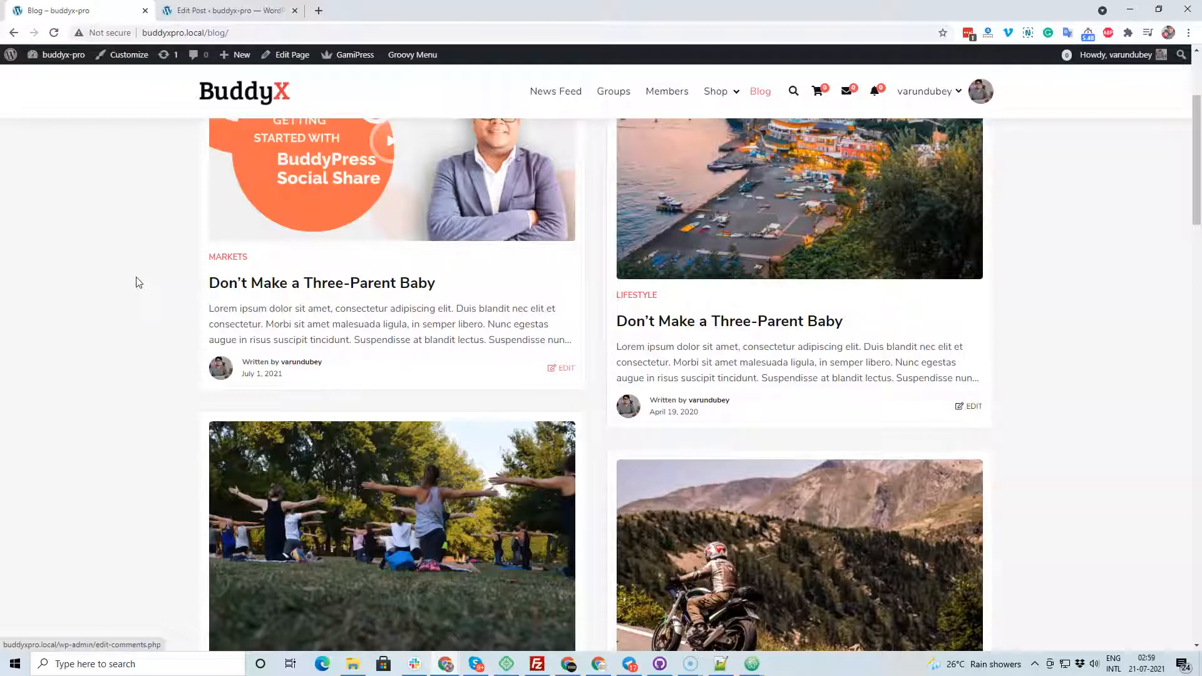
Examine how the video, image, audio, gallery, link and quote posts are presented in the blog listing
{"action": "scroll", "coordinate": [138, 286], "scroll_direction": "up", "scroll_amount": 3}
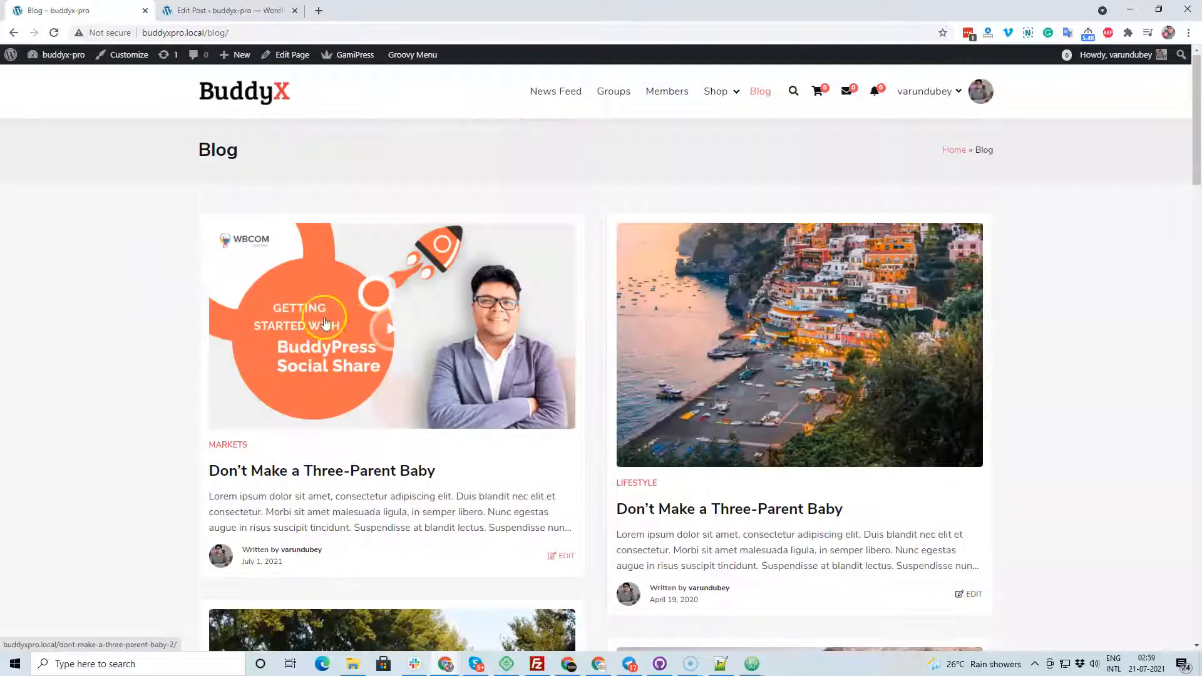
{"action": "scroll", "coordinate": [775, 309], "scroll_direction": "down", "scroll_amount": 1}
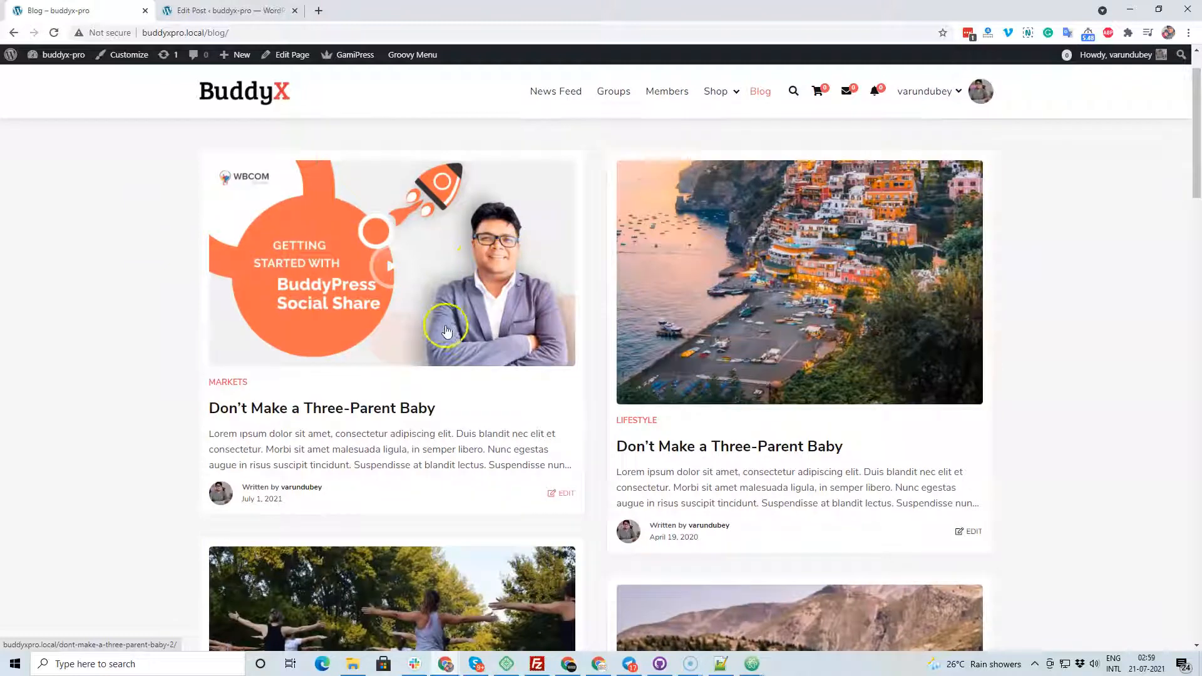
{"action": "scroll", "coordinate": [449, 303], "scroll_direction": "down", "scroll_amount": 6}
{"action": "scroll", "coordinate": [406, 401], "scroll_direction": "down", "scroll_amount": 4}
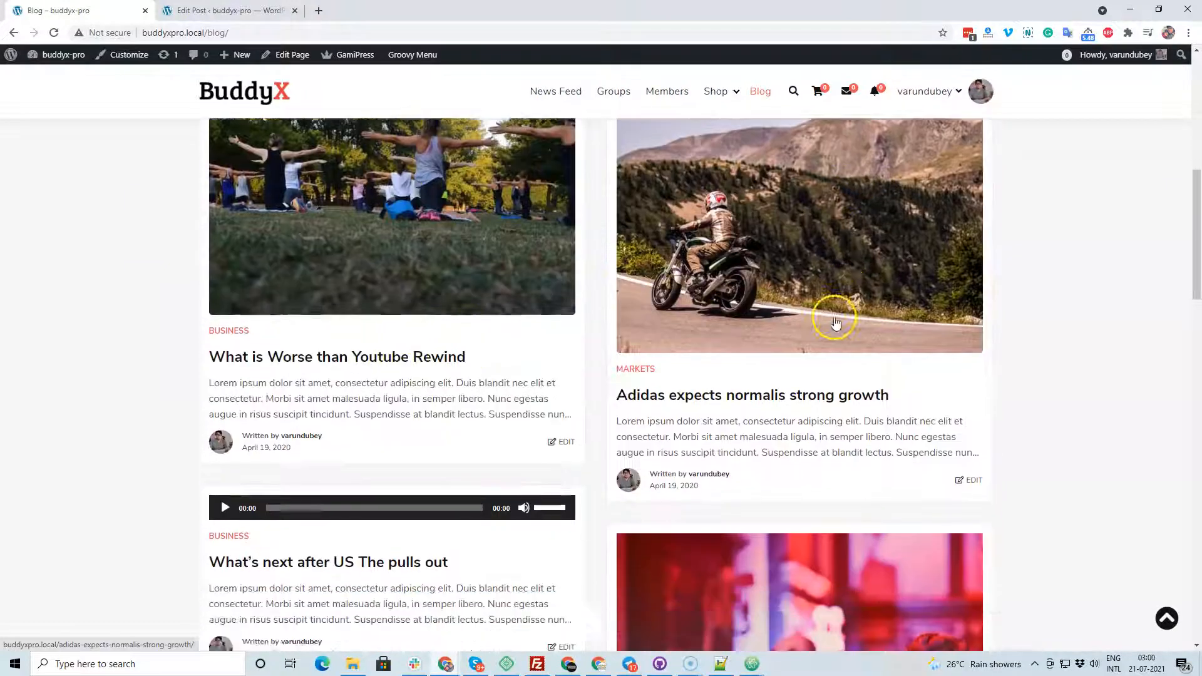
{"action": "scroll", "coordinate": [435, 337], "scroll_direction": "down", "scroll_amount": 2}
{"action": "scroll", "coordinate": [434, 337], "scroll_direction": "down", "scroll_amount": 10}
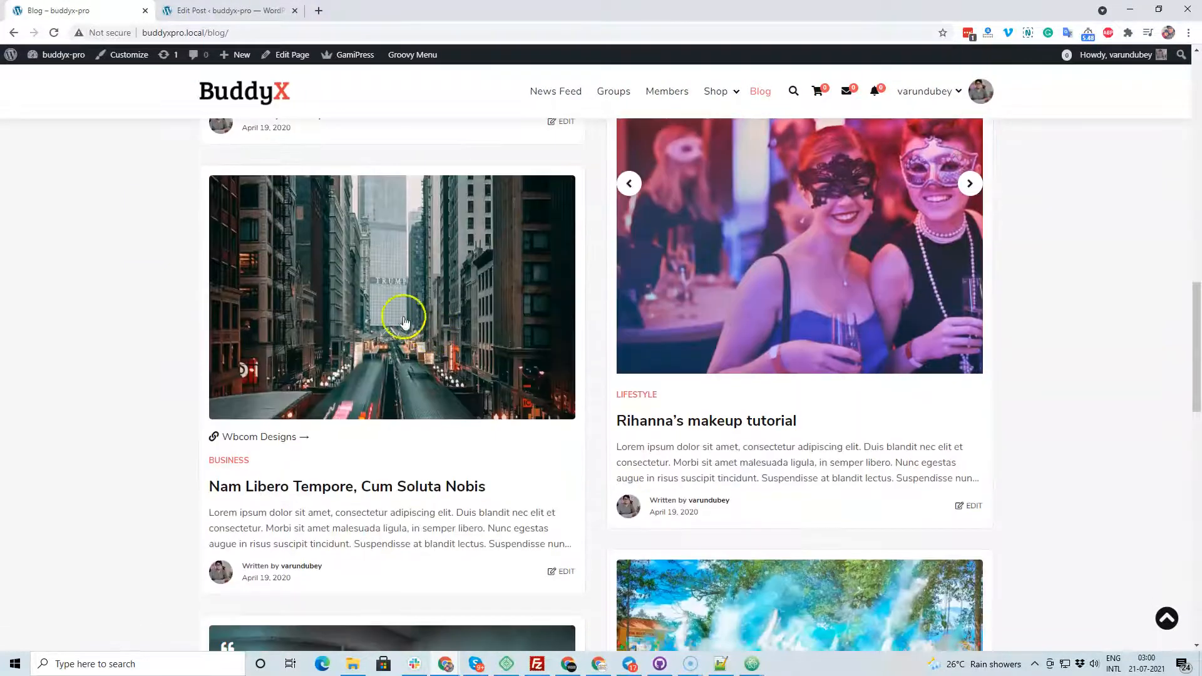
{"action": "scroll", "coordinate": [357, 290], "scroll_direction": "up", "scroll_amount": 6}
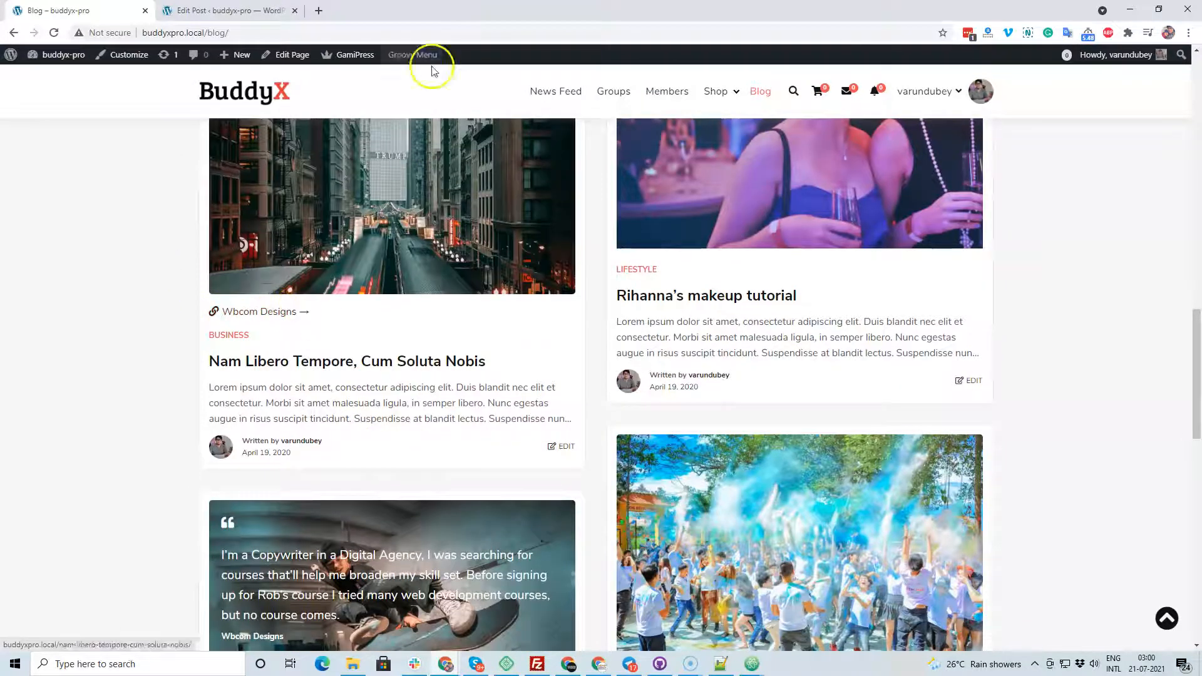
Switch to the open post editor and set the post format to Gallery
{"action": "left_click", "coordinate": [231, 11]}
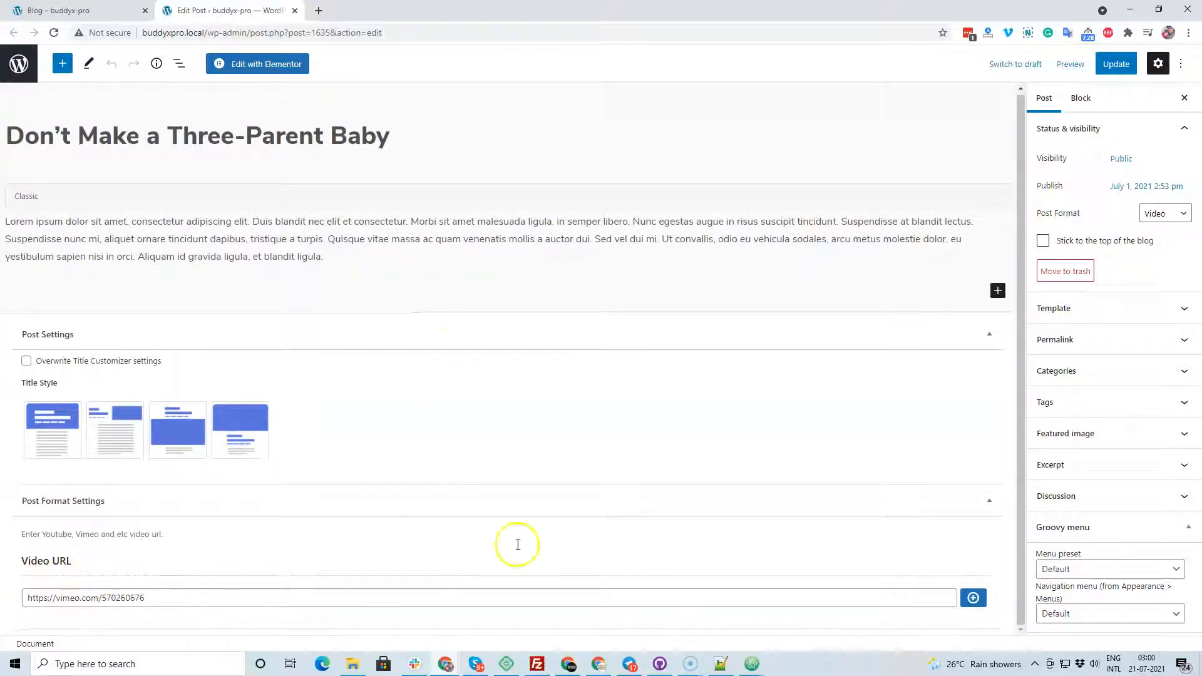
{"action": "left_click", "coordinate": [1174, 214]}
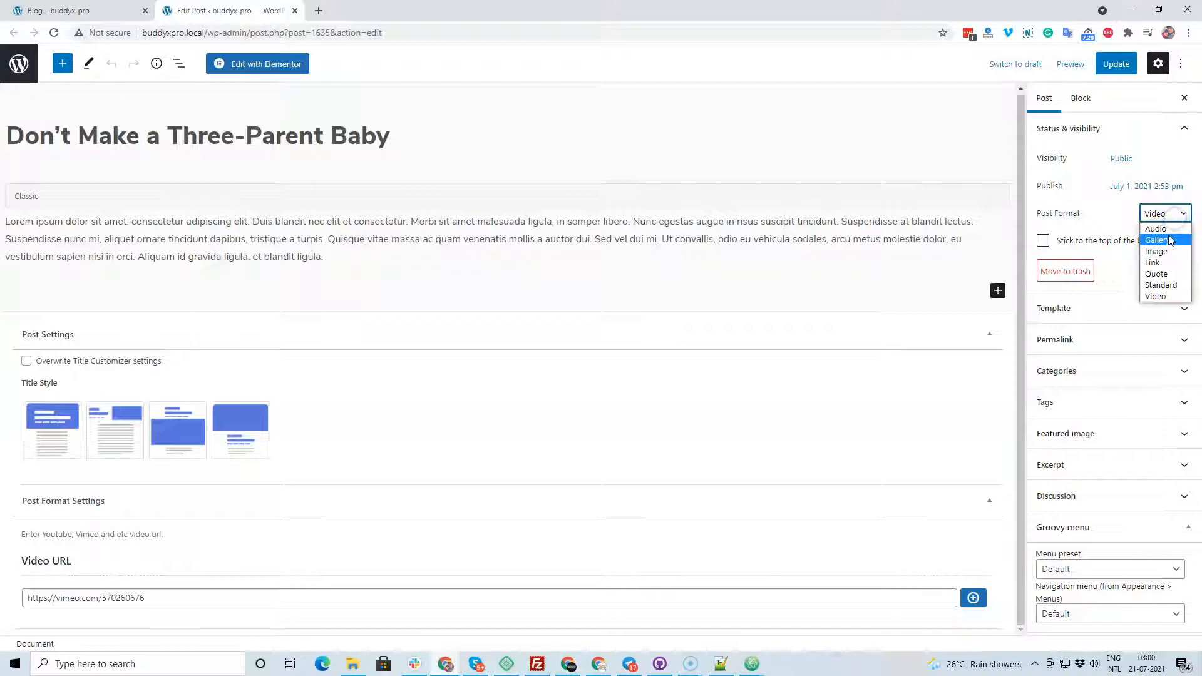
{"action": "left_click", "coordinate": [1170, 240]}
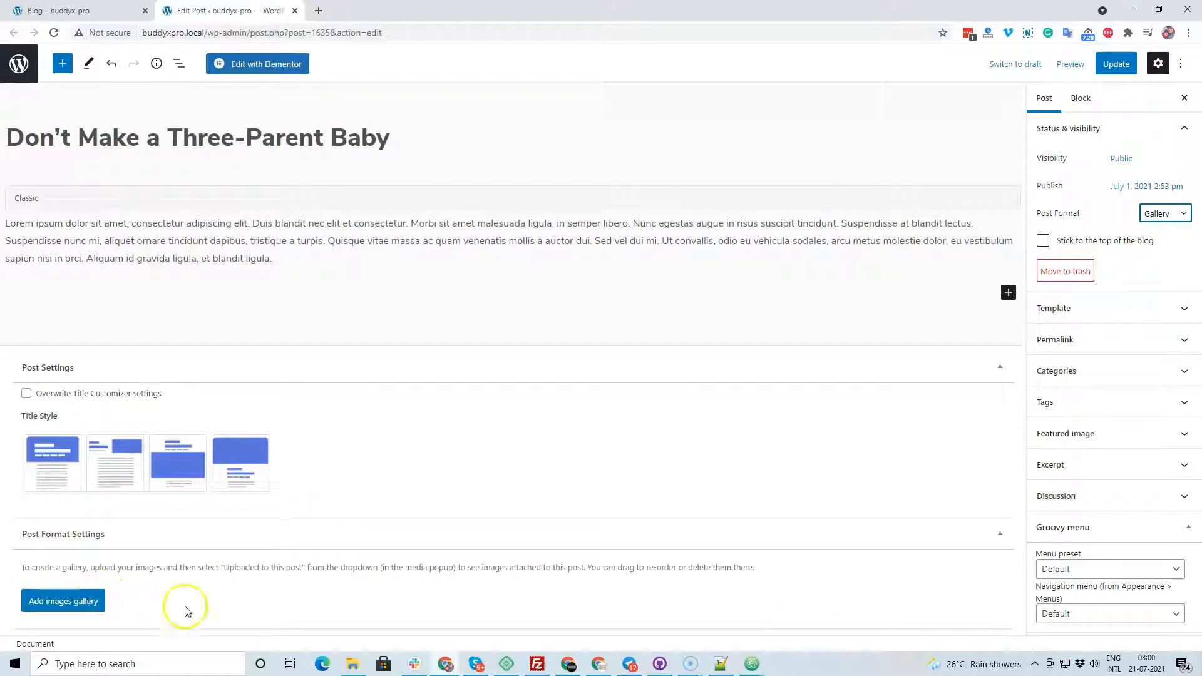
Change the post format to Image and then to Link, and check the post format settings offered
{"action": "left_click", "coordinate": [1164, 213]}
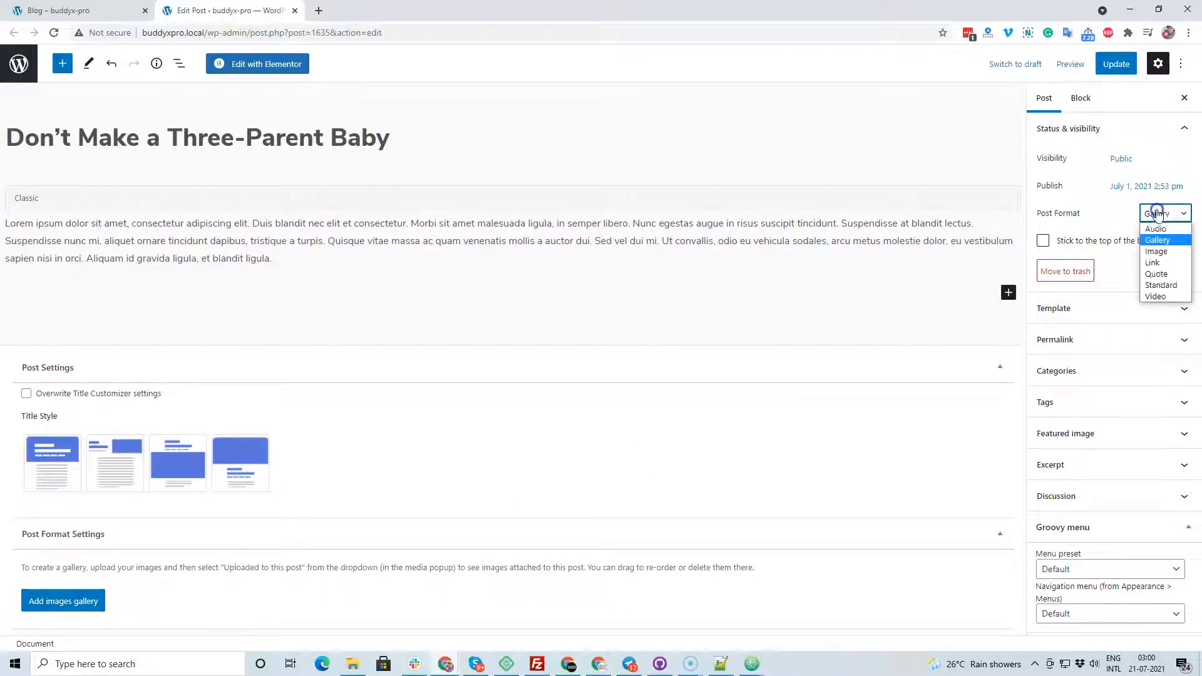
{"action": "left_click", "coordinate": [1157, 251]}
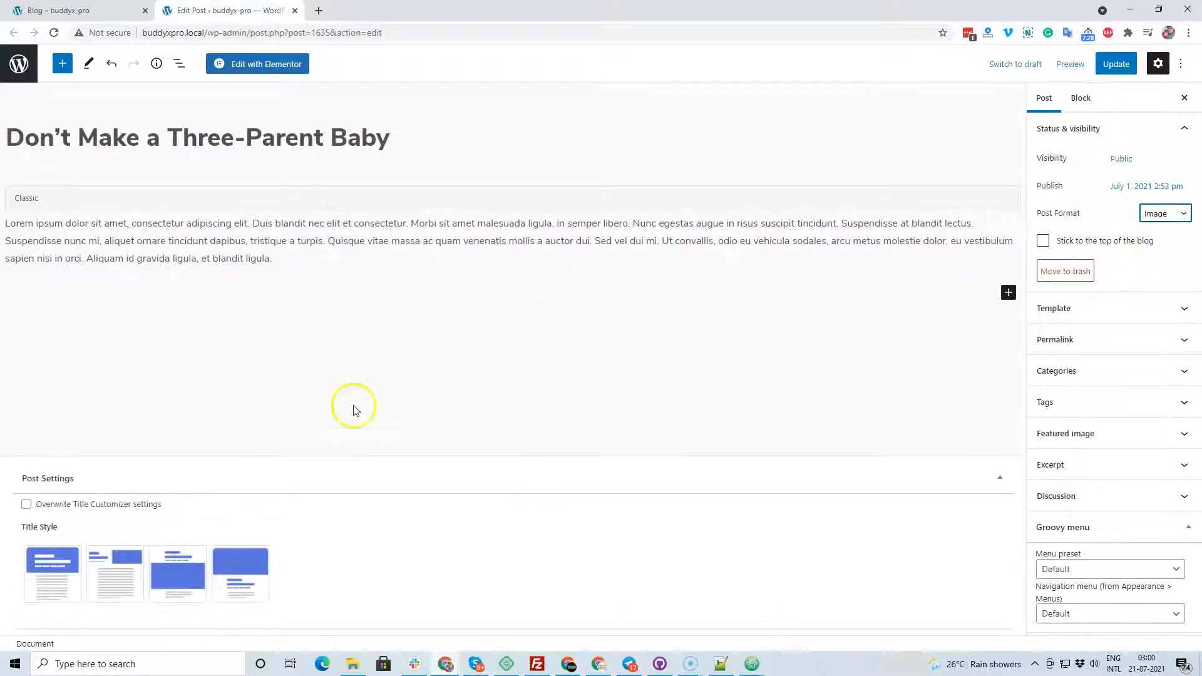
{"action": "left_click", "coordinate": [1155, 216]}
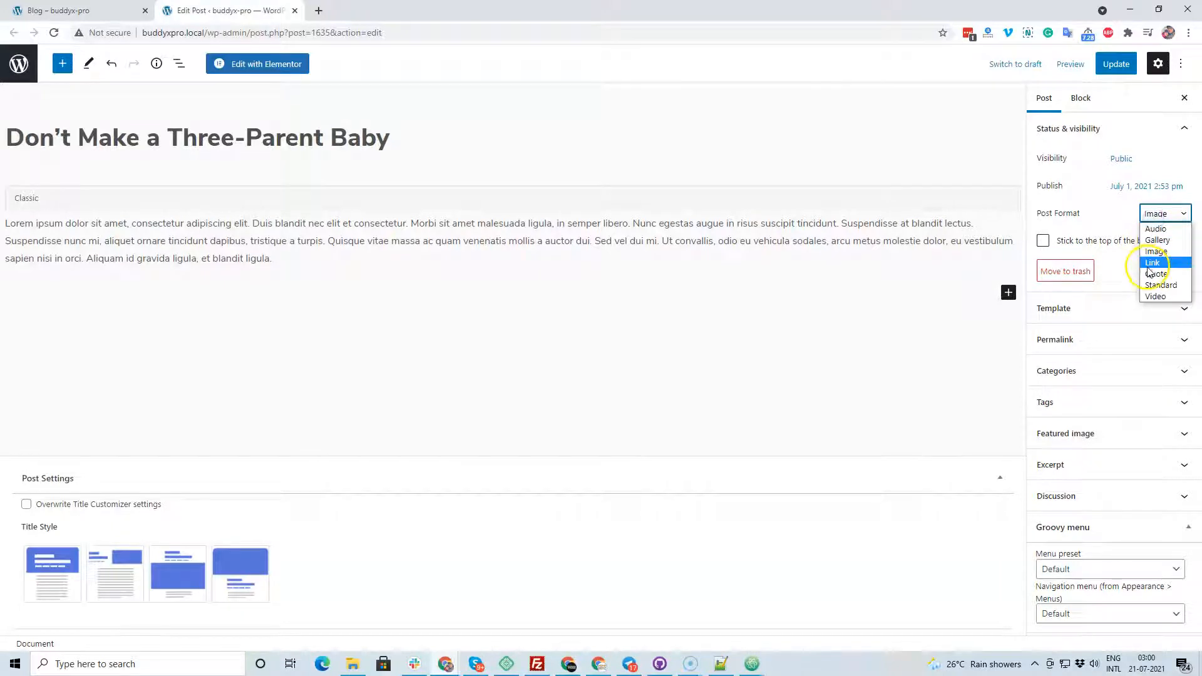
{"action": "left_click", "coordinate": [1155, 260]}
{"action": "scroll", "coordinate": [268, 538], "scroll_direction": "down", "scroll_amount": 2}
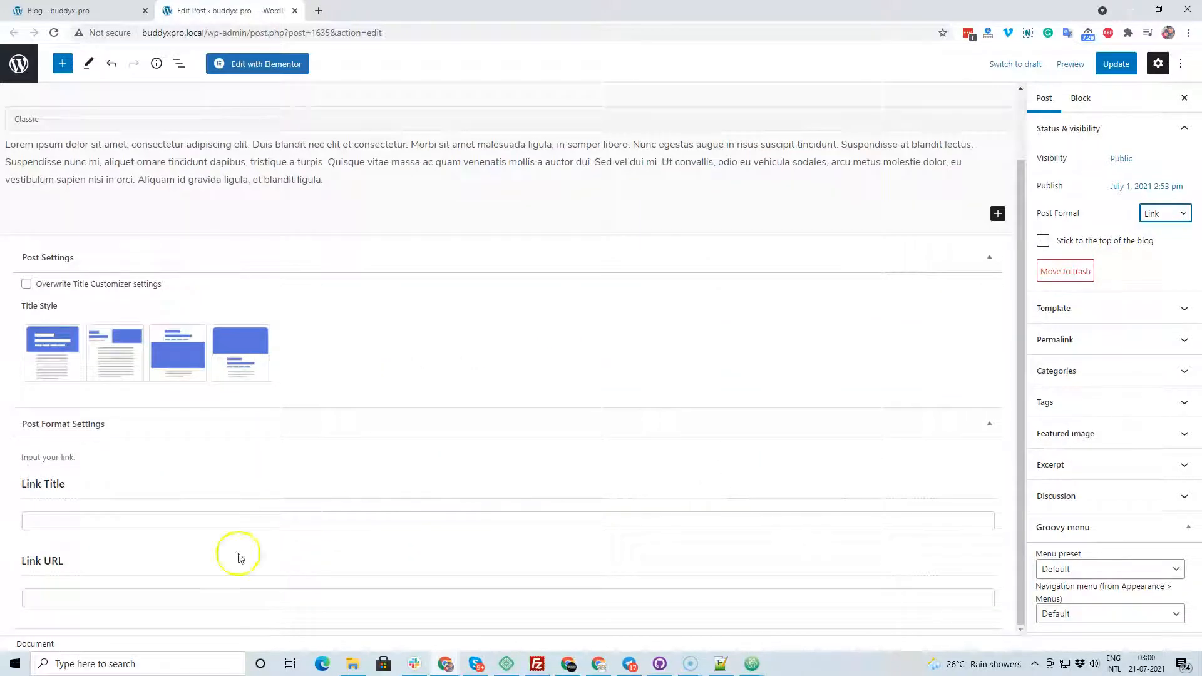
Set the post format to Quote and review the quote text and quote author settings
{"action": "left_click", "coordinate": [1163, 210]}
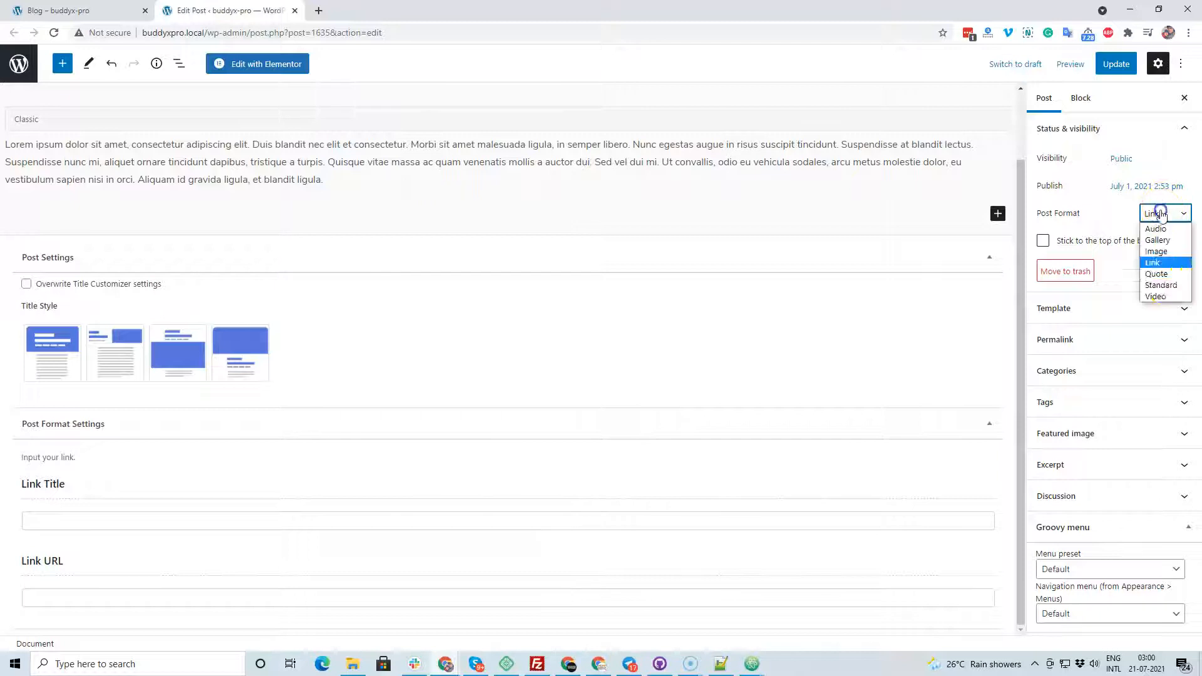
{"action": "left_click", "coordinate": [1160, 270]}
{"action": "scroll", "coordinate": [389, 342], "scroll_direction": "down", "scroll_amount": 1}
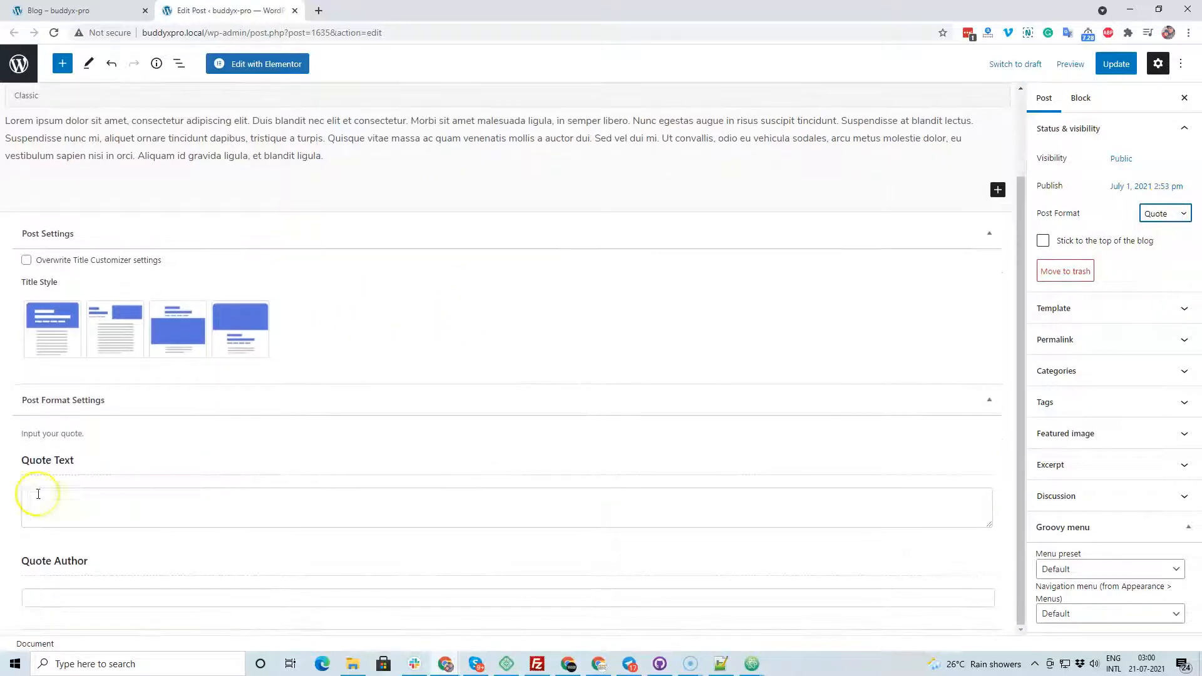
{"action": "left_click", "coordinate": [1154, 214]}
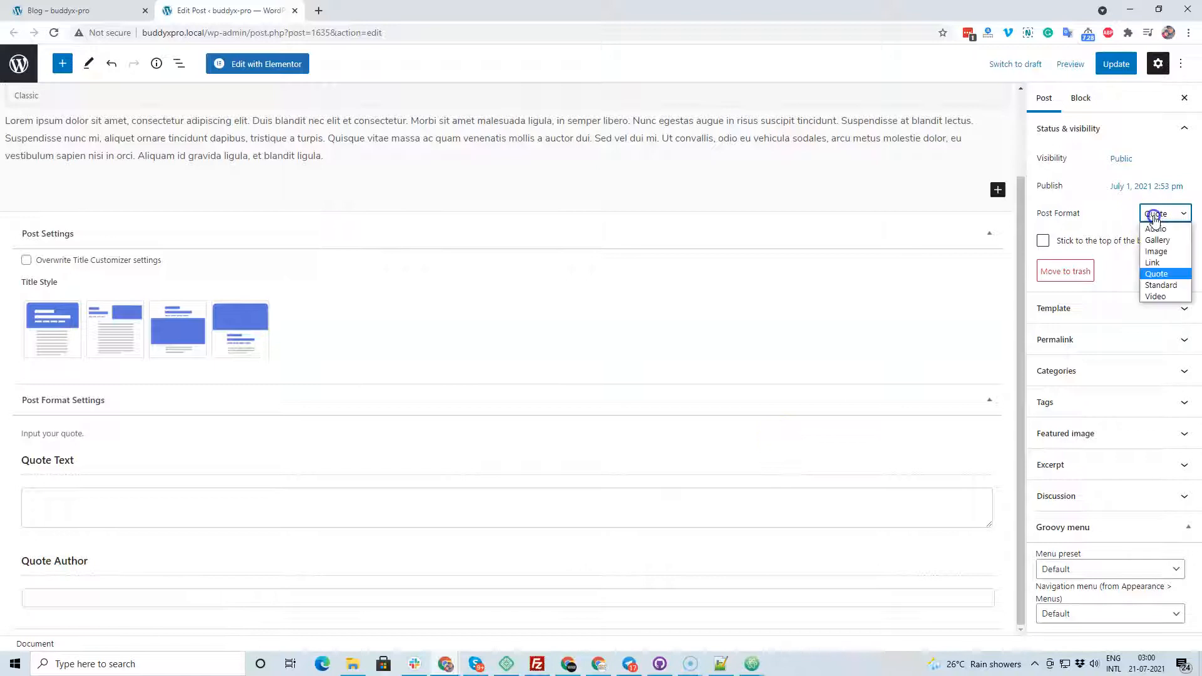
{"action": "left_click", "coordinate": [1162, 275]}
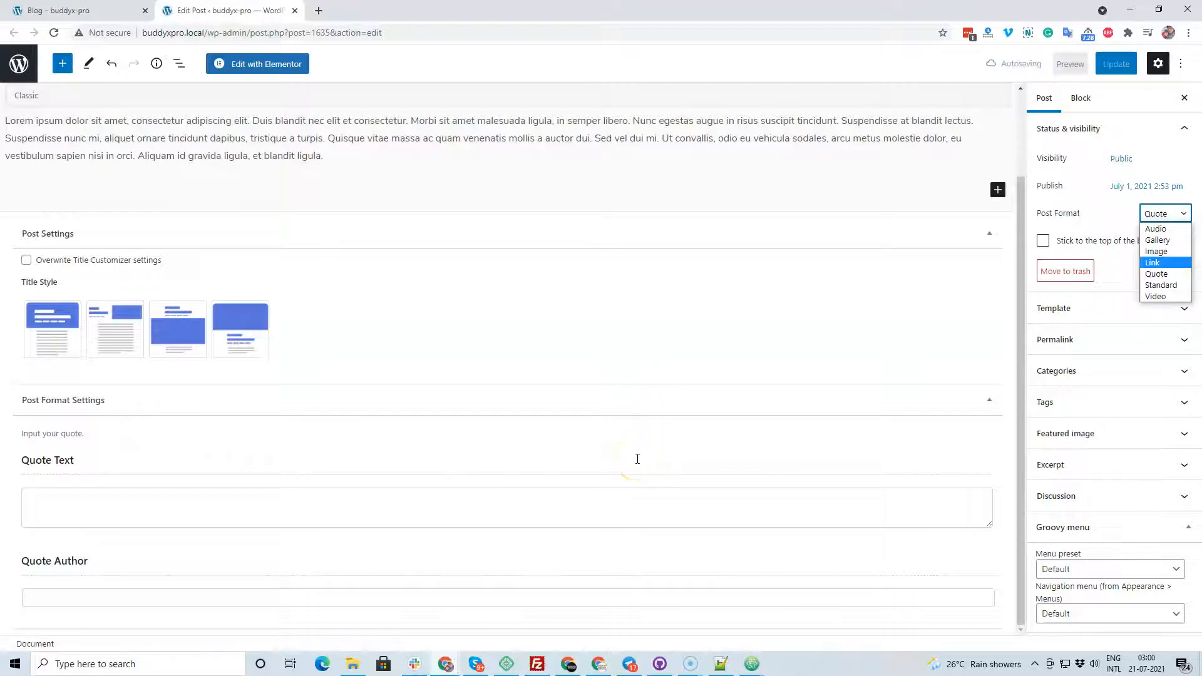
{"action": "scroll", "coordinate": [639, 453], "scroll_direction": "up", "scroll_amount": 2}
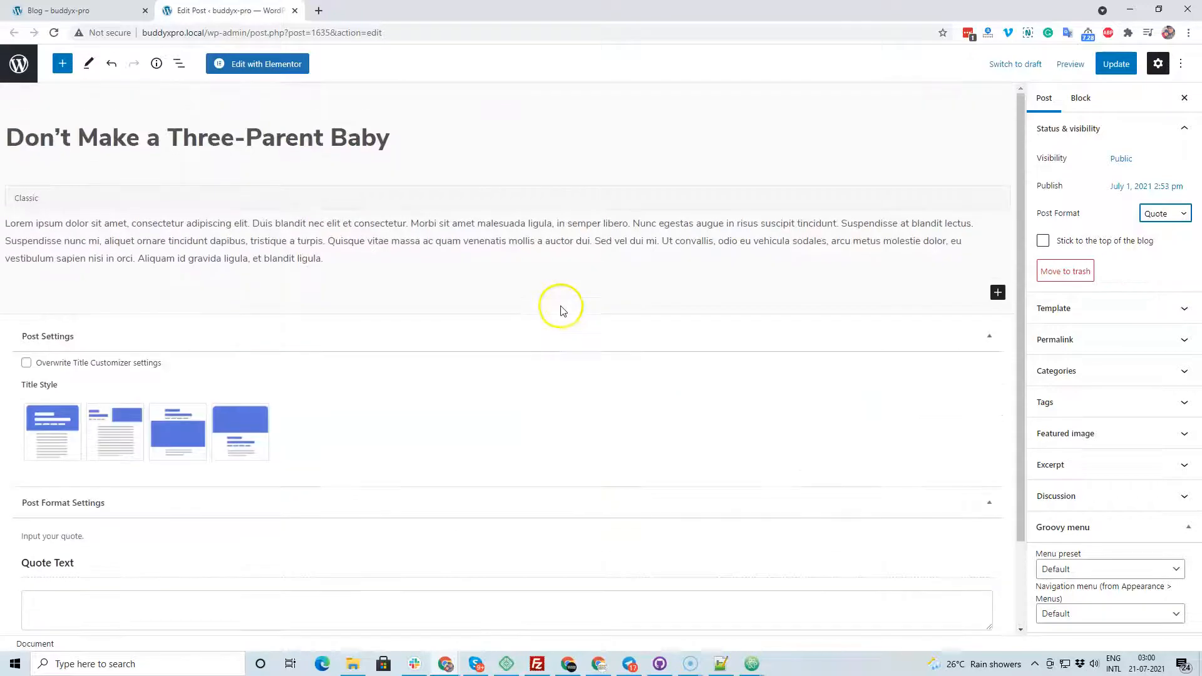
{"action": "scroll", "coordinate": [875, 328], "scroll_direction": "down", "scroll_amount": 2}
{"action": "scroll", "coordinate": [875, 328], "scroll_direction": "up", "scroll_amount": 2}
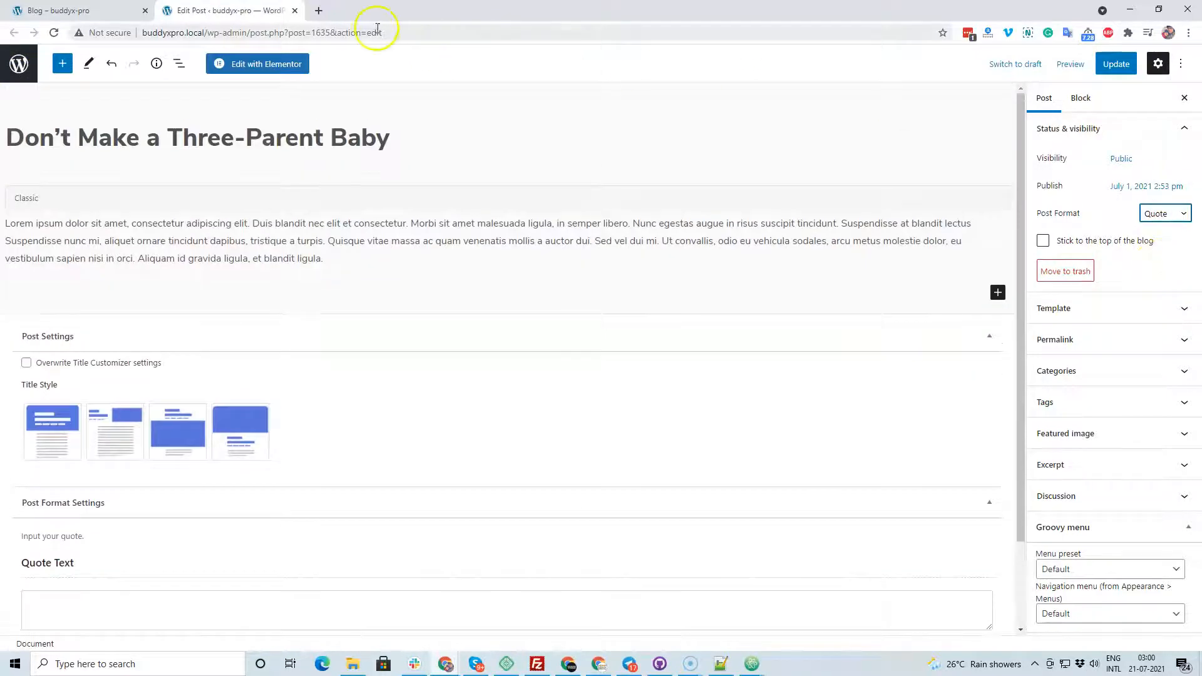
Return to the blog page, reload its listing and open the "Travel Like a Pro" post
{"action": "left_click", "coordinate": [85, 10]}
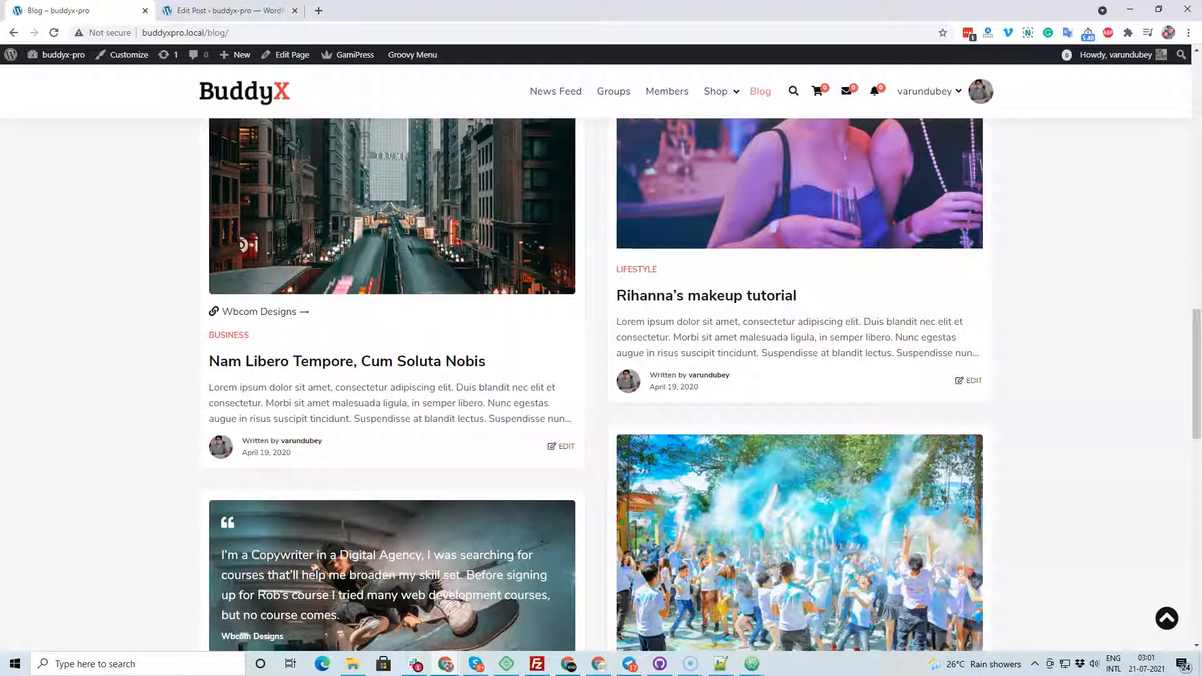
{"action": "scroll", "coordinate": [529, 153], "scroll_direction": "up", "scroll_amount": 3}
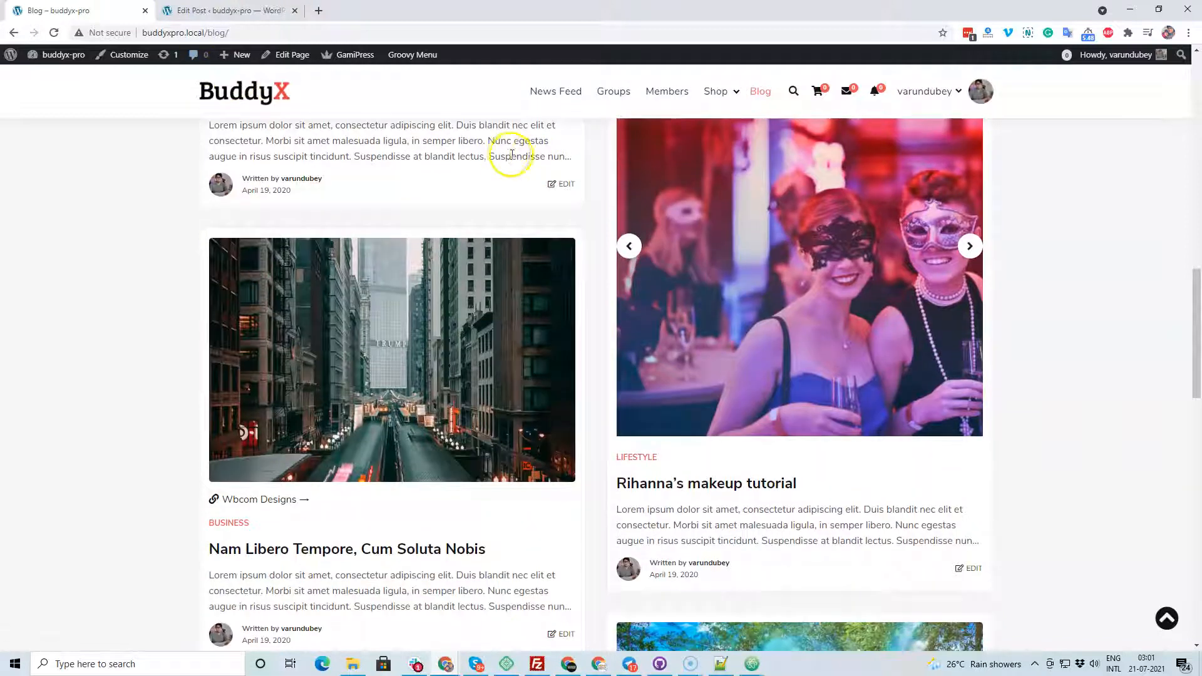
{"action": "scroll", "coordinate": [538, 152], "scroll_direction": "up", "scroll_amount": 4}
{"action": "scroll", "coordinate": [564, 150], "scroll_direction": "up", "scroll_amount": 5}
{"action": "left_click", "coordinate": [757, 93]}
{"action": "scroll", "coordinate": [351, 250], "scroll_direction": "down", "scroll_amount": 9}
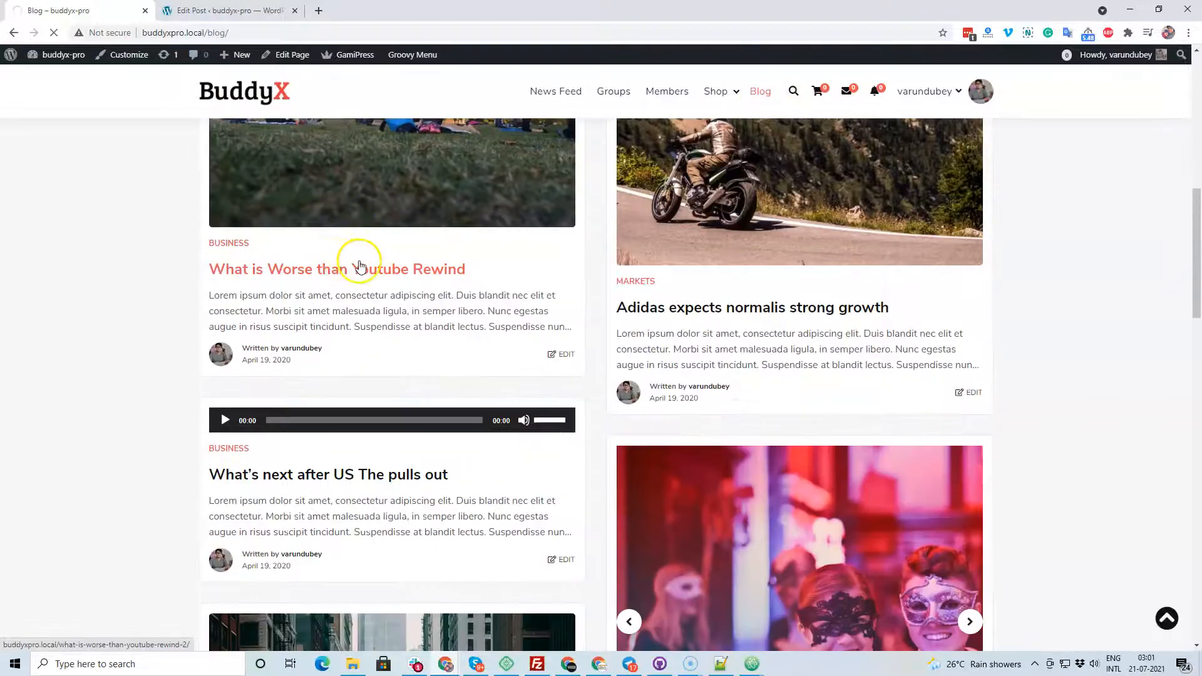
{"action": "scroll", "coordinate": [368, 273], "scroll_direction": "down", "scroll_amount": 10}
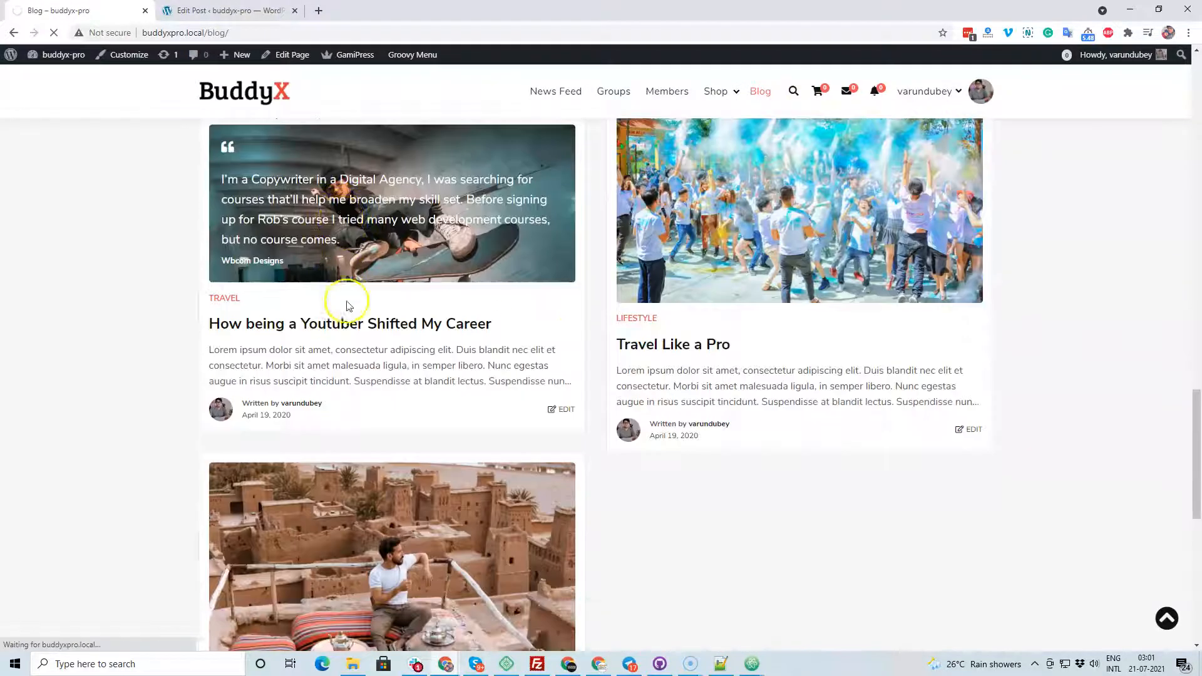
{"action": "left_click", "coordinate": [683, 345]}
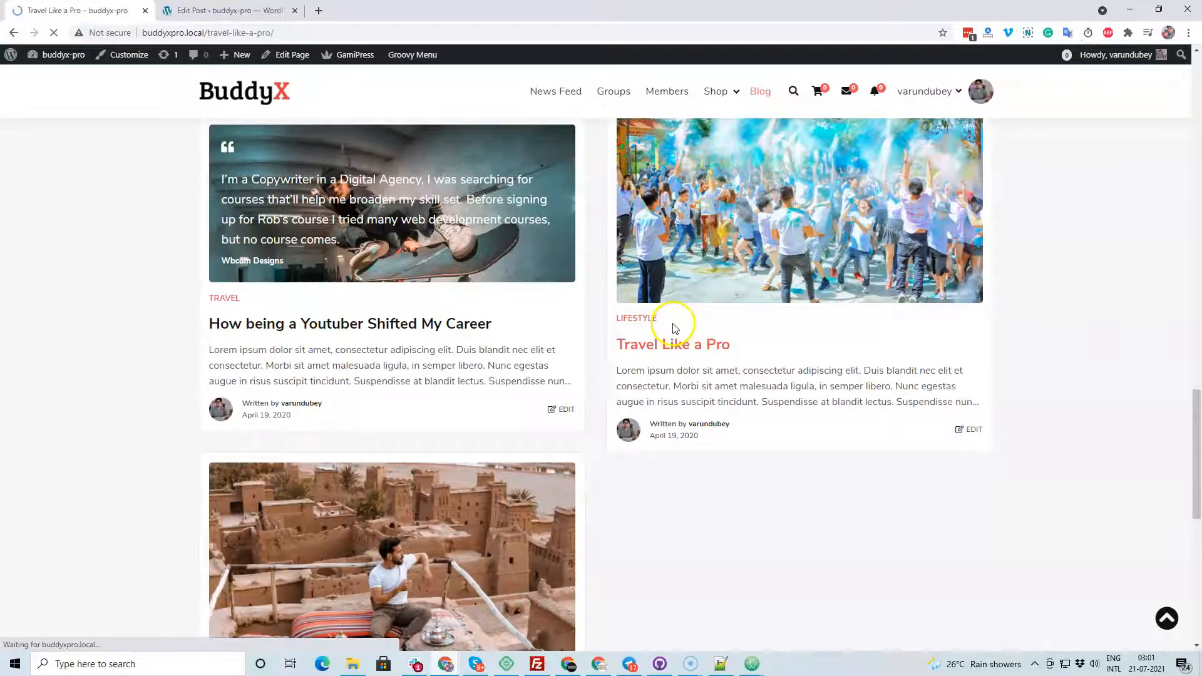
Examine the single post layout of "Travel Like a Pro", including its featured image, content, tags, post navigation and comments
{"action": "scroll", "coordinate": [670, 323], "scroll_direction": "down", "scroll_amount": 5}
{"action": "scroll", "coordinate": [670, 323], "scroll_direction": "up", "scroll_amount": 5}
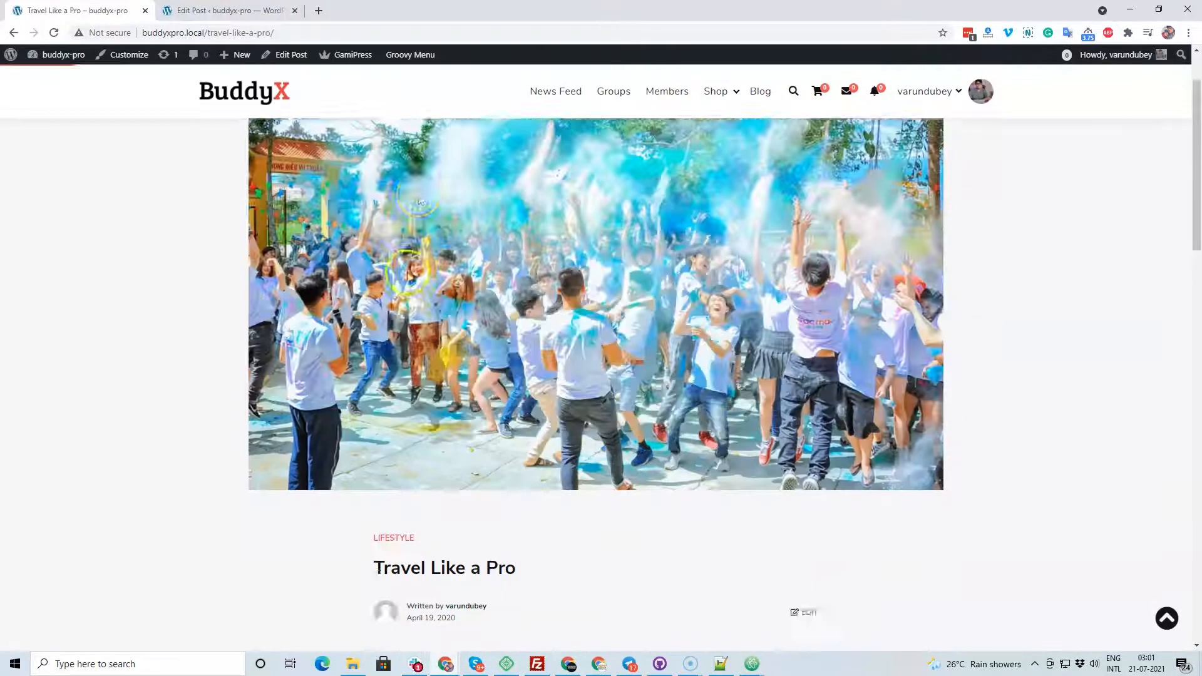
{"action": "scroll", "coordinate": [537, 228], "scroll_direction": "down", "scroll_amount": 9}
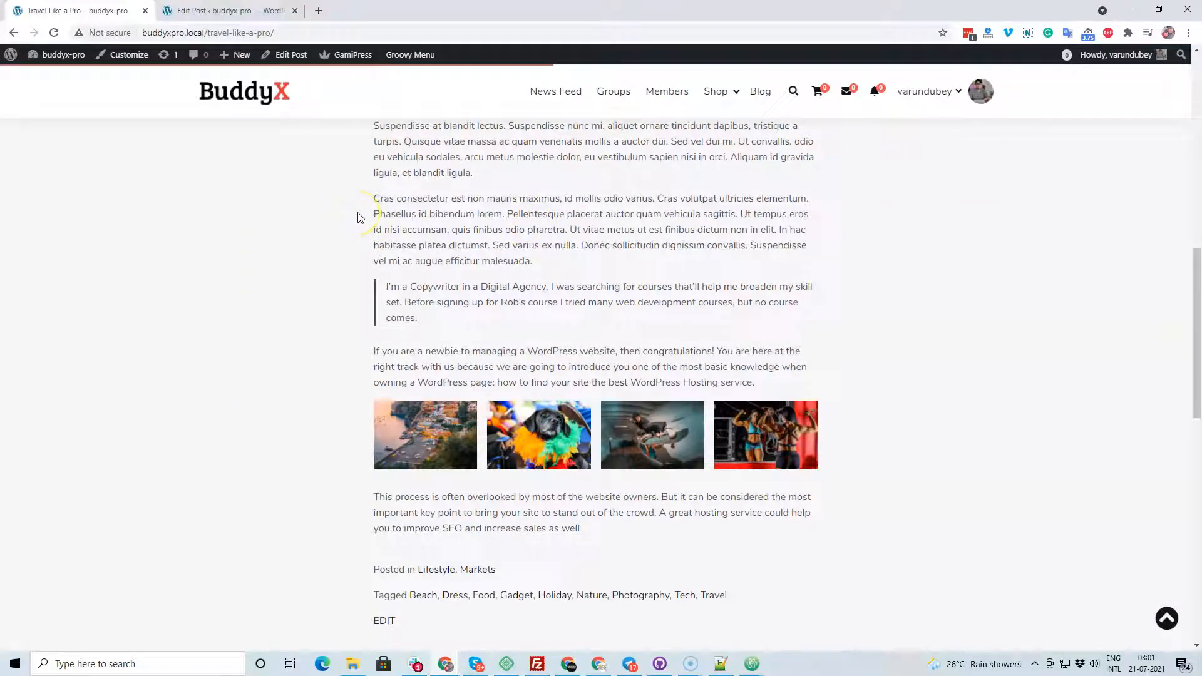
{"action": "scroll", "coordinate": [492, 251], "scroll_direction": "down", "scroll_amount": 3}
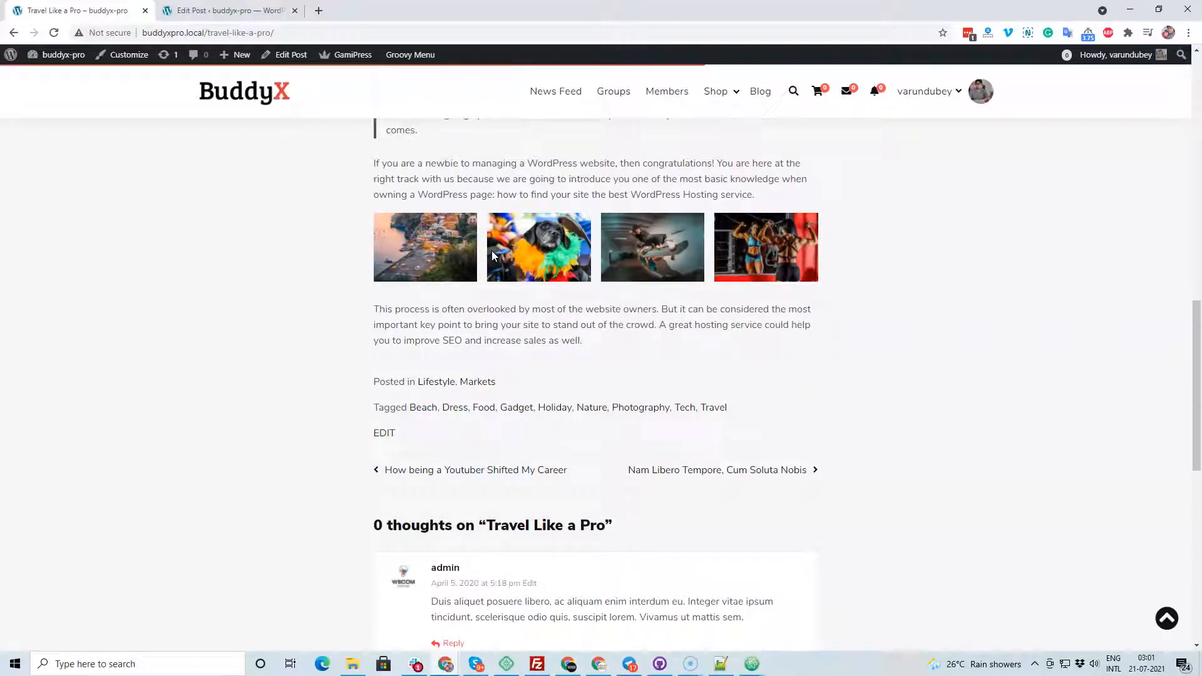
{"action": "scroll", "coordinate": [550, 260], "scroll_direction": "down", "scroll_amount": 9}
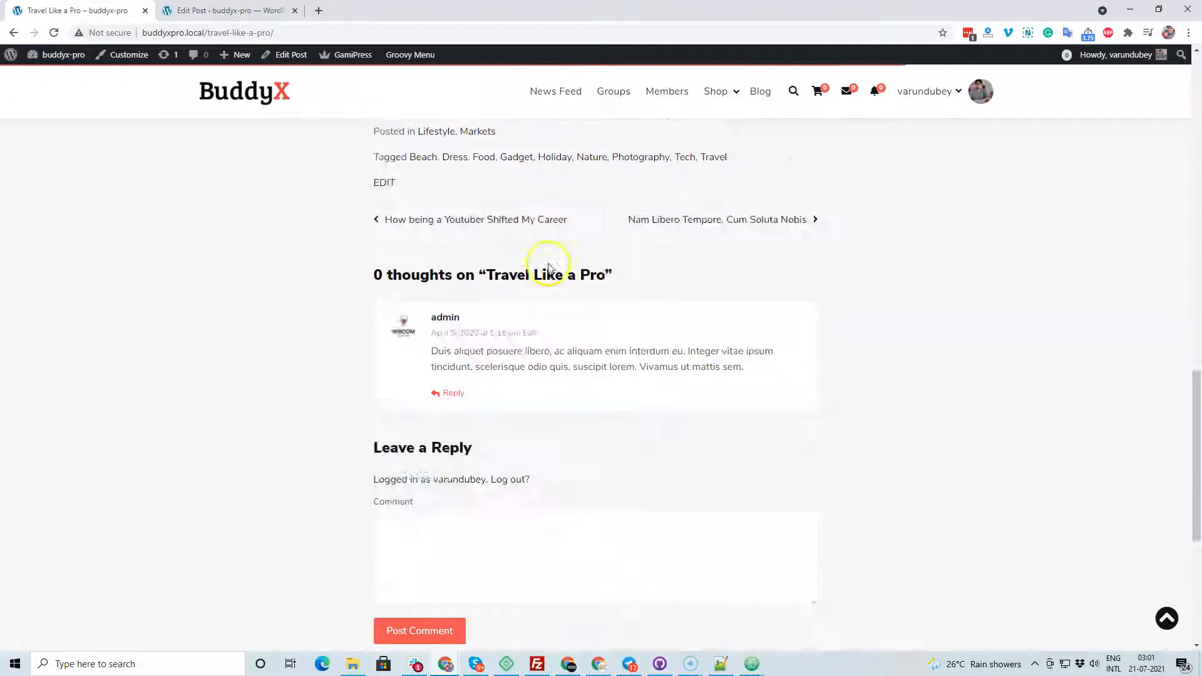
{"action": "scroll", "coordinate": [549, 263], "scroll_direction": "up", "scroll_amount": 13}
{"action": "scroll", "coordinate": [549, 263], "scroll_direction": "up", "scroll_amount": 10}
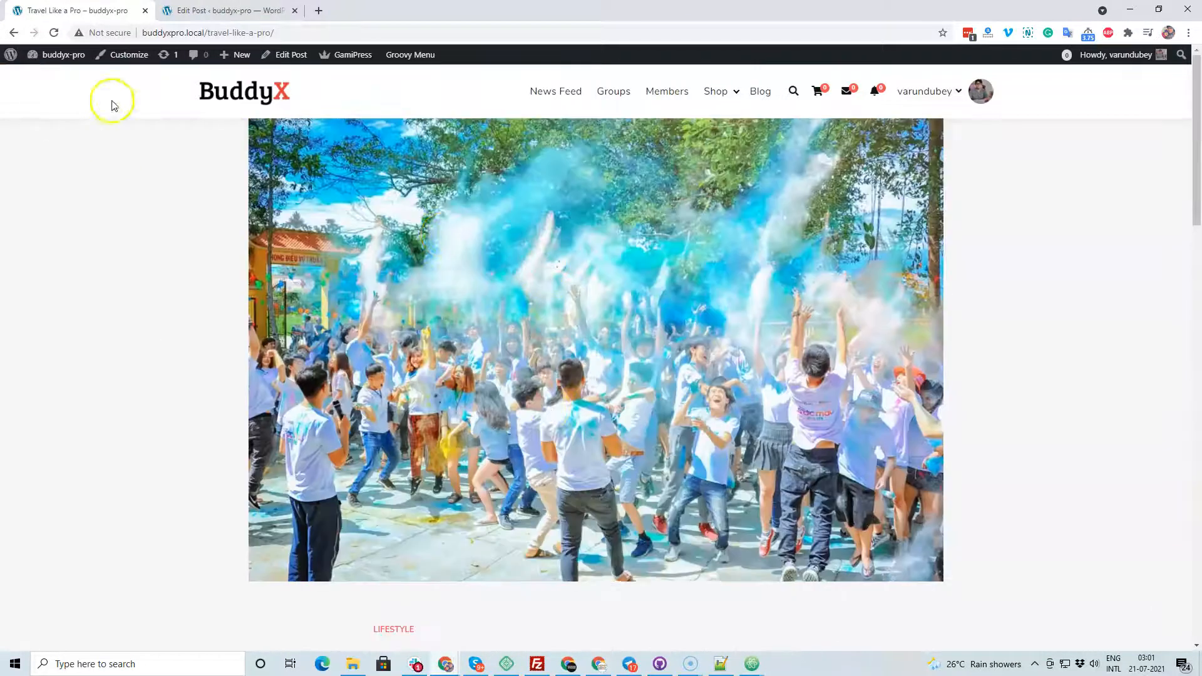
Open the theme Customizer from the "Travel Like a Pro" post
{"action": "left_click", "coordinate": [116, 57]}
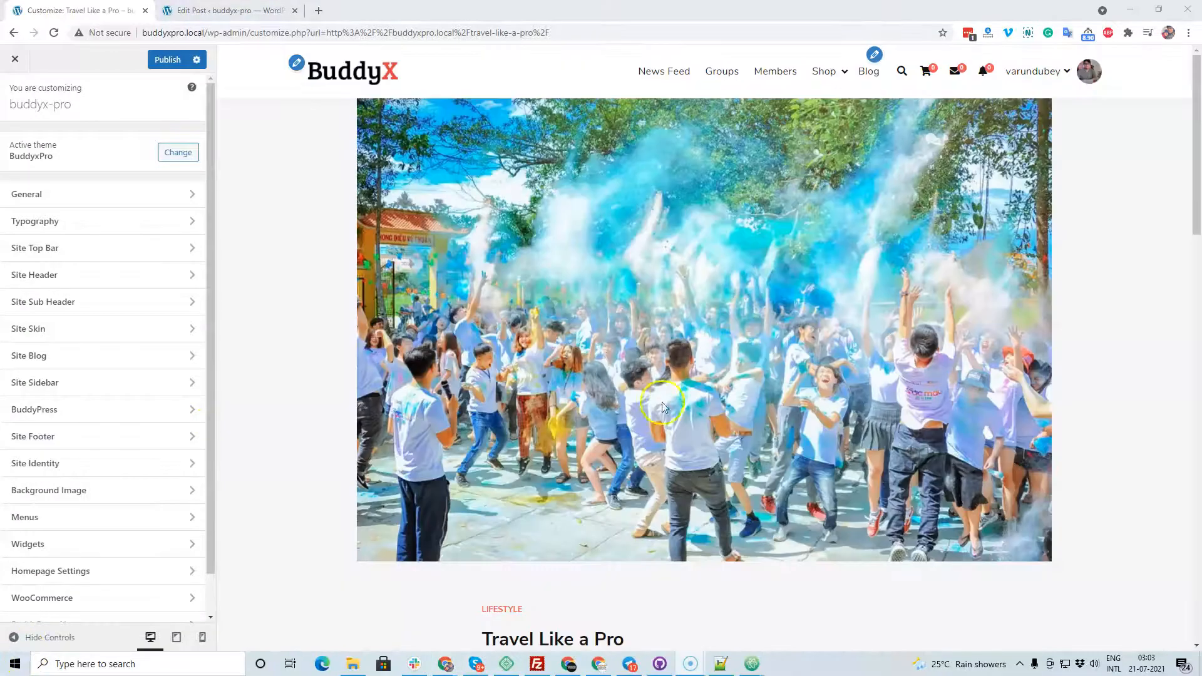
Open the Site Blog settings and bring the single post options into view
{"action": "scroll", "coordinate": [102, 401], "scroll_direction": "down", "scroll_amount": 1}
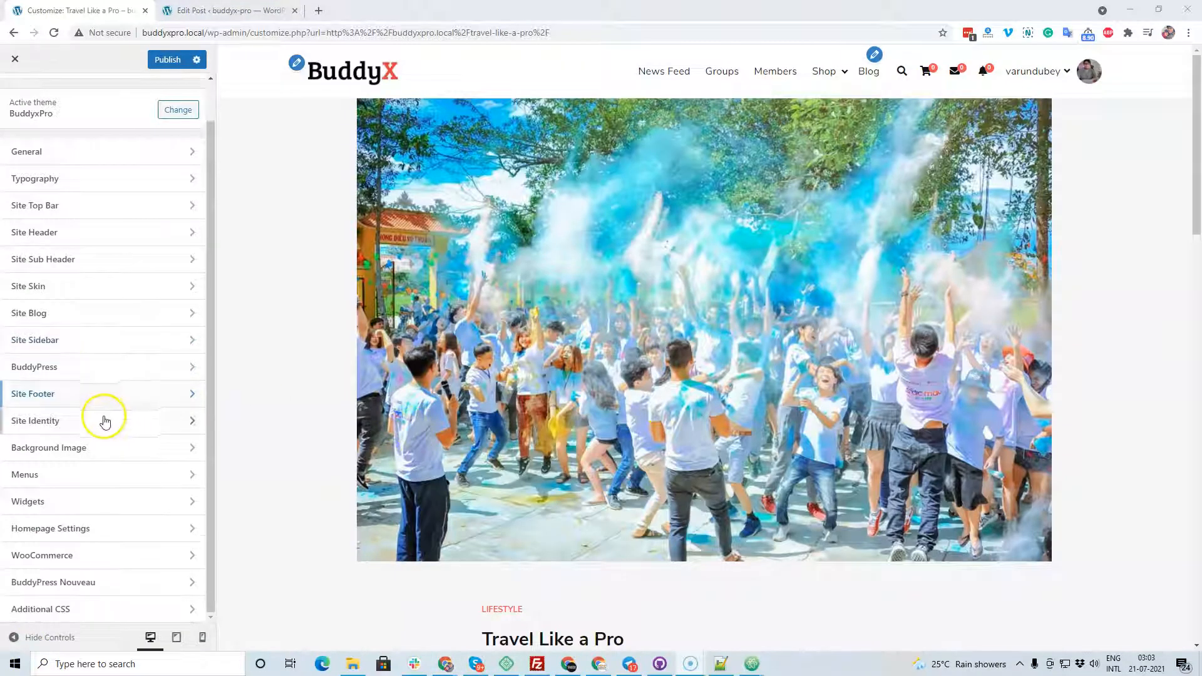
{"action": "left_click", "coordinate": [62, 316]}
{"action": "scroll", "coordinate": [177, 466], "scroll_direction": "down", "scroll_amount": 4}
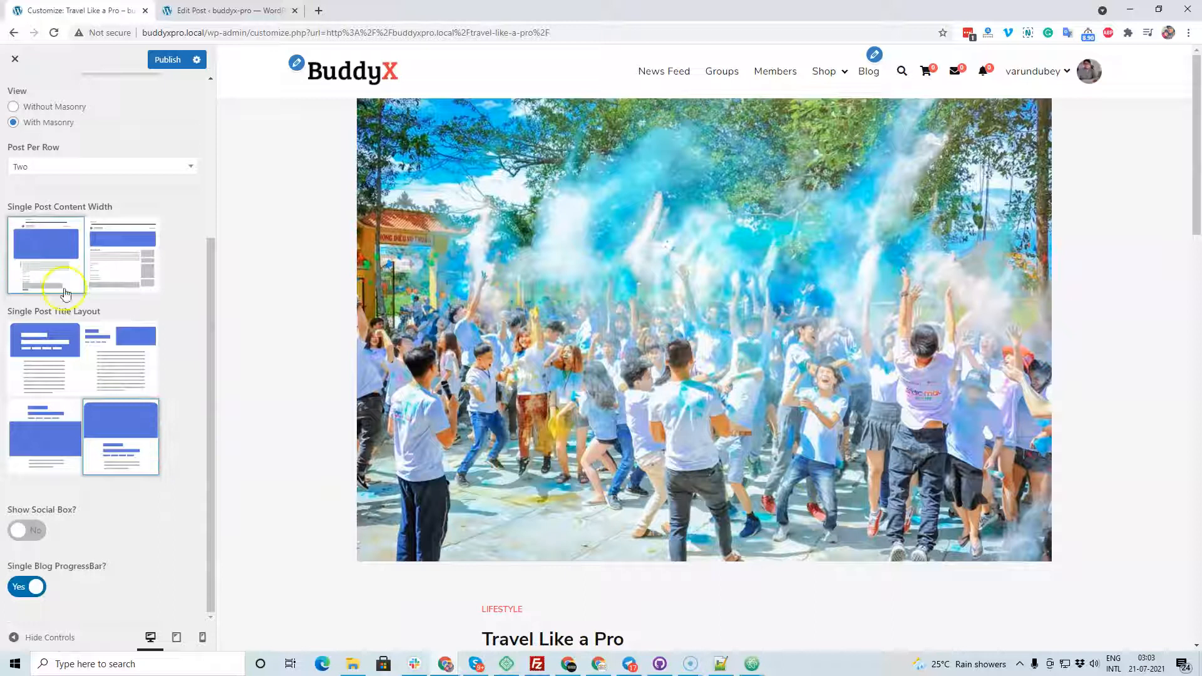
Try the wide Single Post Content Width layout and check it on the "Travel Like a Pro" preview
{"action": "left_click", "coordinate": [115, 271]}
{"action": "scroll", "coordinate": [371, 372], "scroll_direction": "down", "scroll_amount": 5}
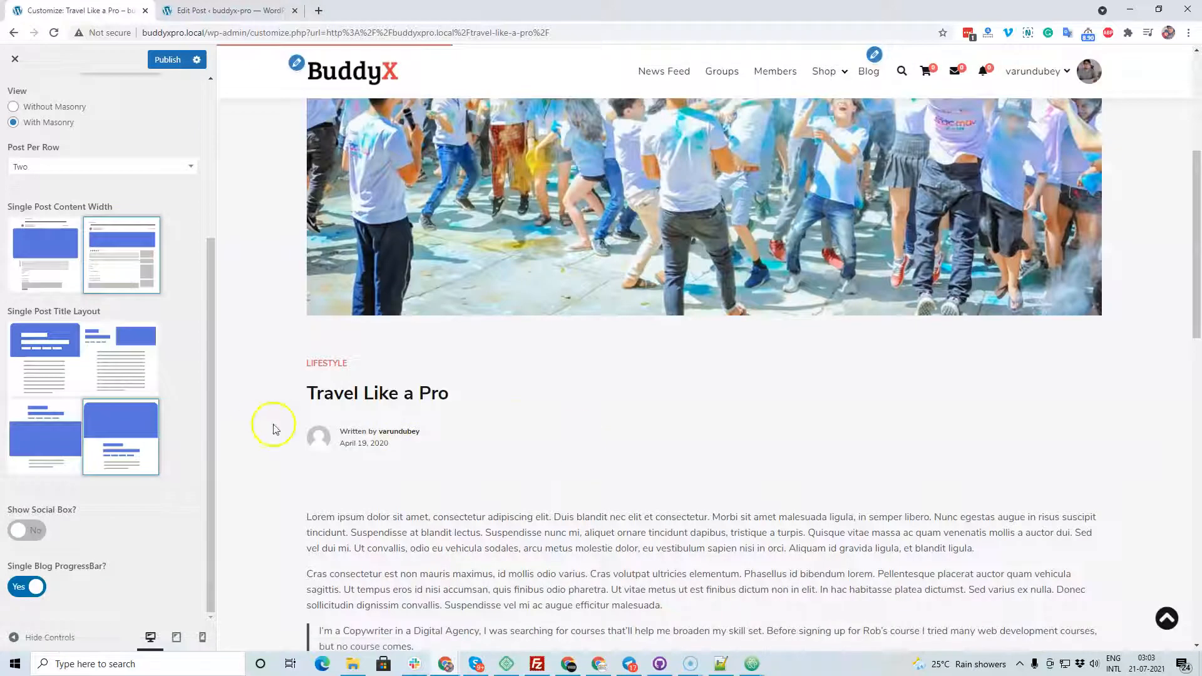
{"action": "scroll", "coordinate": [425, 418], "scroll_direction": "down", "scroll_amount": 4}
Switch the Single Post Content Width back to the narrow centred layout and check the post preview from image to post navigation
{"action": "left_click", "coordinate": [31, 272]}
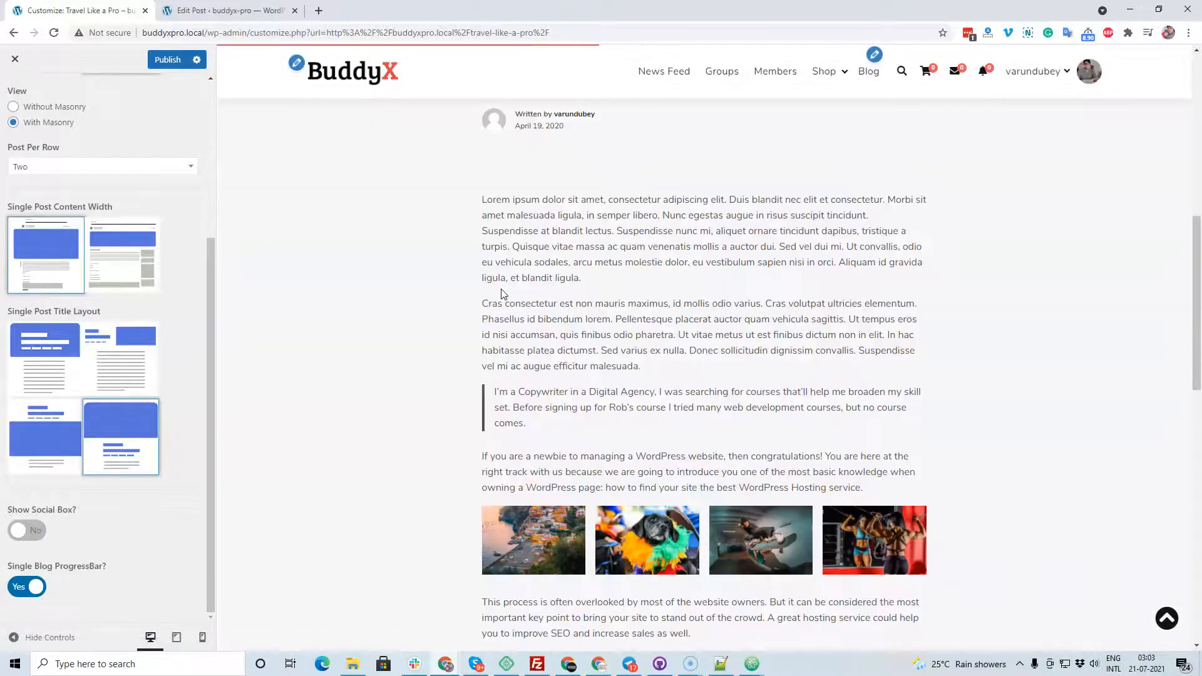
{"action": "scroll", "coordinate": [629, 226], "scroll_direction": "up", "scroll_amount": 6}
{"action": "scroll", "coordinate": [630, 230], "scroll_direction": "down", "scroll_amount": 5}
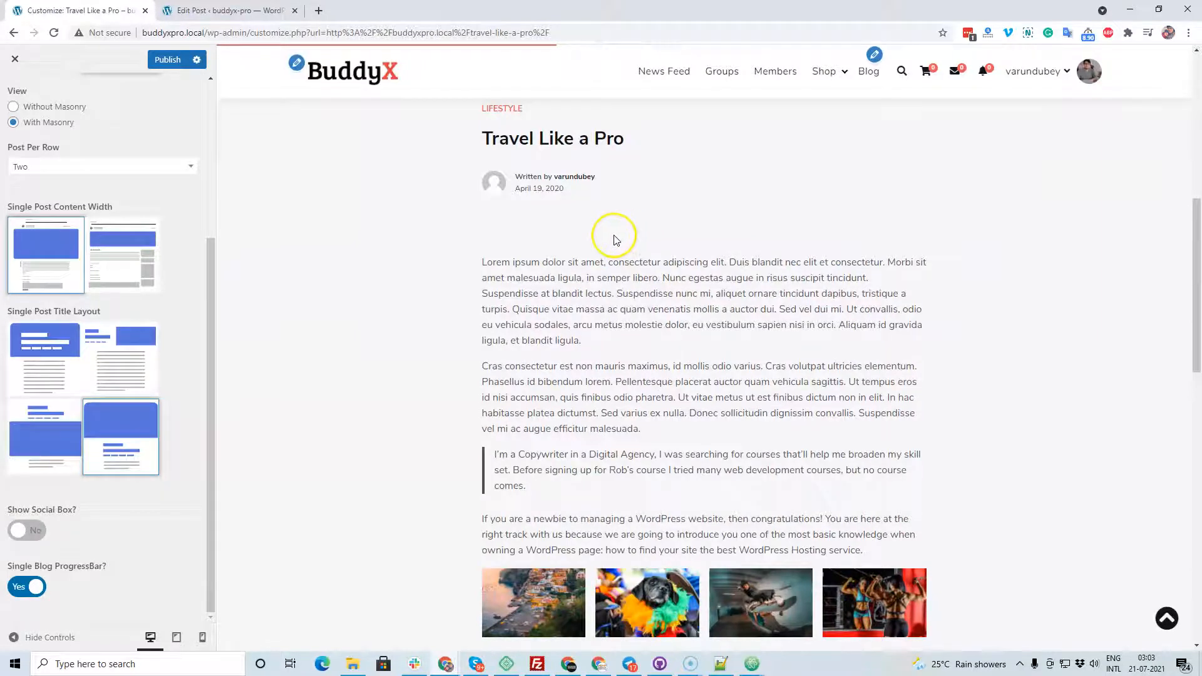
{"action": "scroll", "coordinate": [614, 240], "scroll_direction": "down", "scroll_amount": 3}
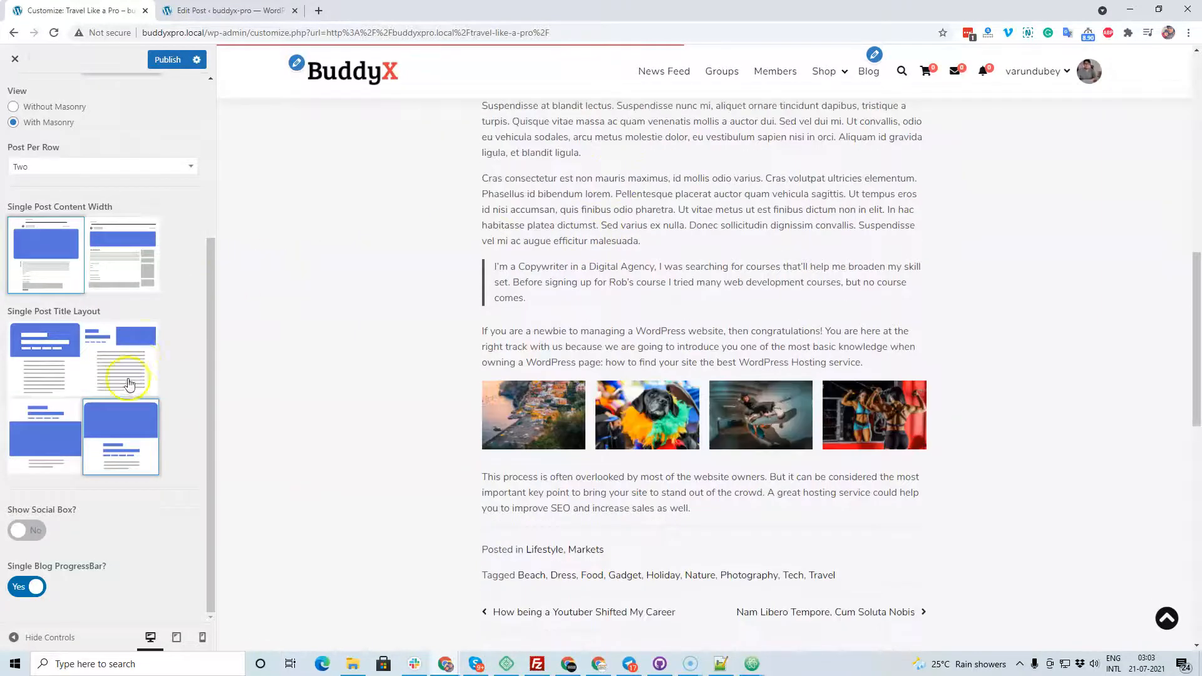
{"action": "scroll", "coordinate": [416, 323], "scroll_direction": "up", "scroll_amount": 12}
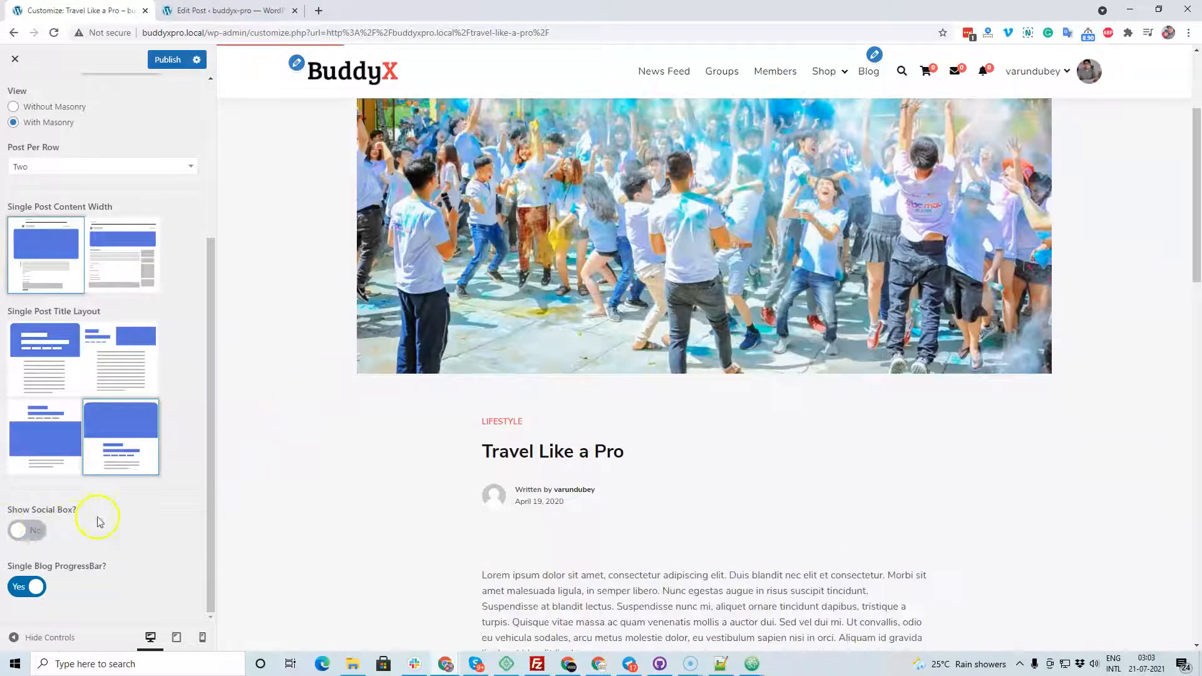
Turn on Show Social Box for single posts
{"action": "left_click", "coordinate": [26, 531]}
{"action": "scroll", "coordinate": [80, 545], "scroll_direction": "down", "scroll_amount": 2}
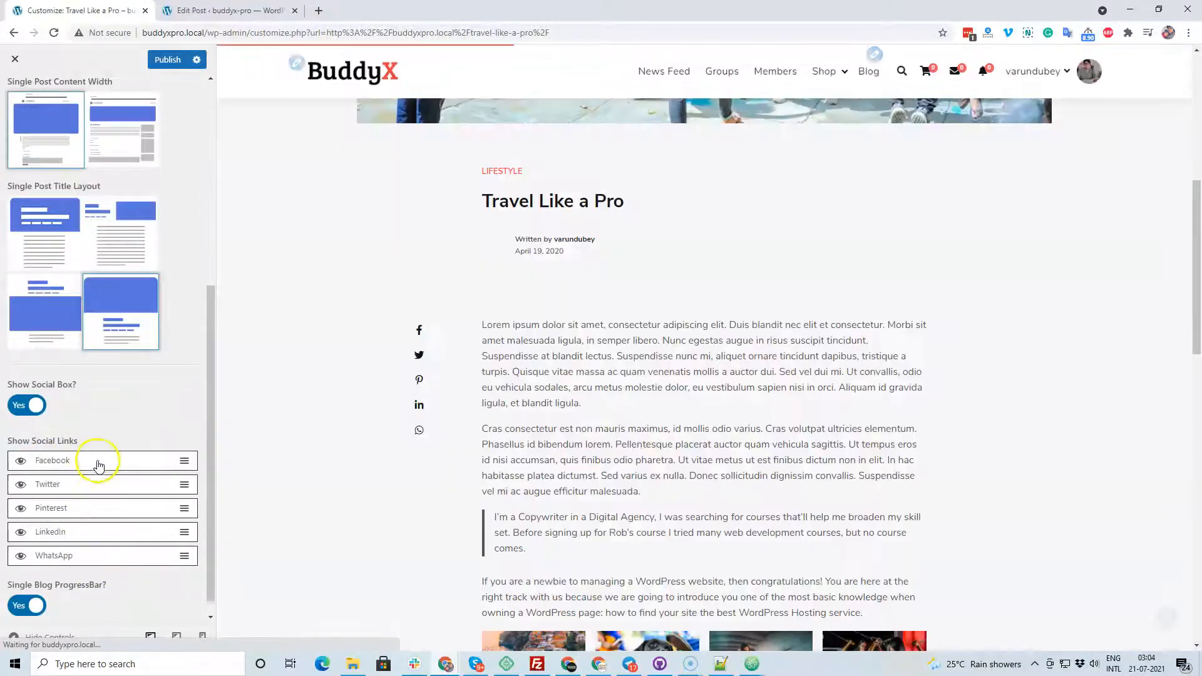
Examine how the social share links behave along the "Travel Like a Pro" post and review the Site Blog options
{"action": "scroll", "coordinate": [505, 432], "scroll_direction": "down", "scroll_amount": 5}
{"action": "scroll", "coordinate": [526, 350], "scroll_direction": "up", "scroll_amount": 5}
{"action": "scroll", "coordinate": [524, 345], "scroll_direction": "down", "scroll_amount": 5}
{"action": "scroll", "coordinate": [501, 300], "scroll_direction": "up", "scroll_amount": 10}
{"action": "scroll", "coordinate": [112, 282], "scroll_direction": "up", "scroll_amount": 6}
{"action": "scroll", "coordinate": [132, 274], "scroll_direction": "down", "scroll_amount": 4}
{"action": "scroll", "coordinate": [206, 359], "scroll_direction": "up", "scroll_amount": 2}
{"action": "scroll", "coordinate": [482, 389], "scroll_direction": "up", "scroll_amount": 2}
{"action": "scroll", "coordinate": [482, 401], "scroll_direction": "down", "scroll_amount": 5}
{"action": "scroll", "coordinate": [102, 509], "scroll_direction": "down", "scroll_amount": 4}
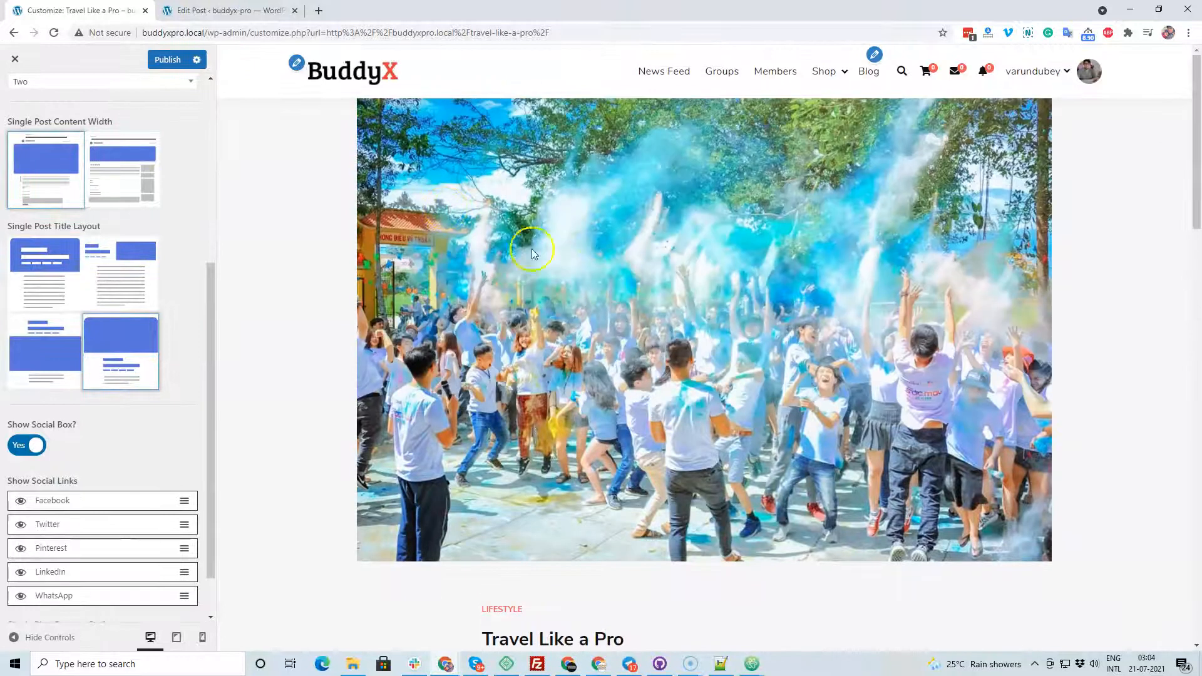
Try the Single Post Title Layouts with the title above the featured image and with the title over the image
{"action": "scroll", "coordinate": [464, 352], "scroll_direction": "down", "scroll_amount": 4}
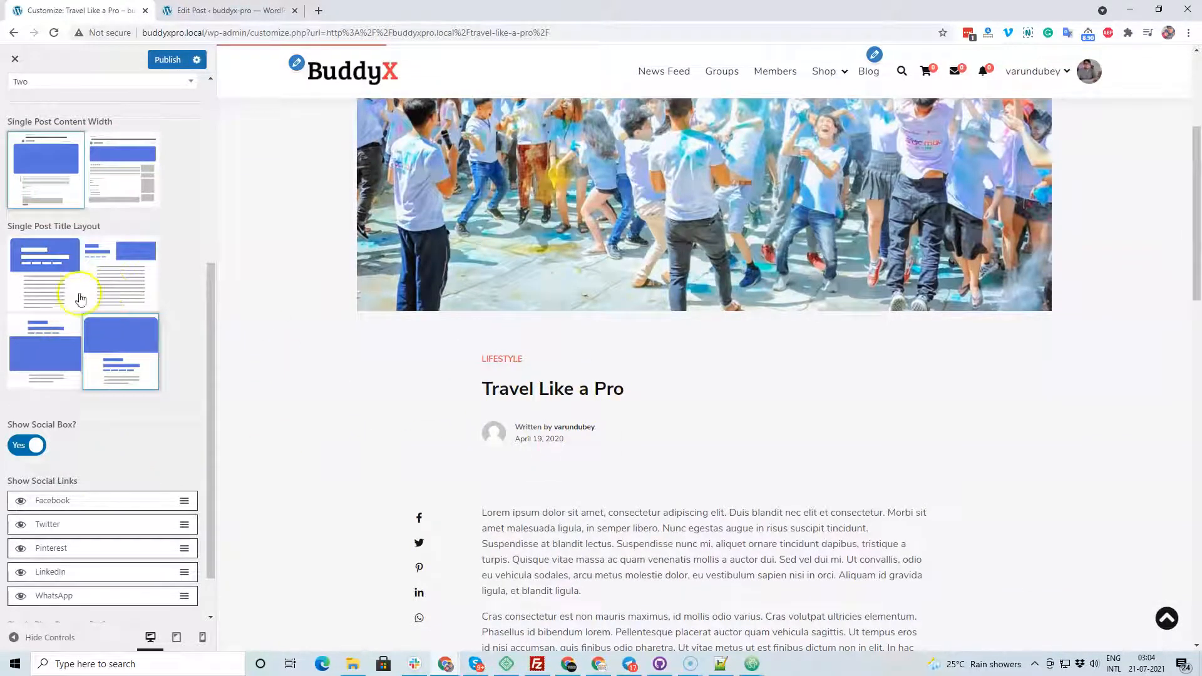
{"action": "left_click", "coordinate": [27, 348]}
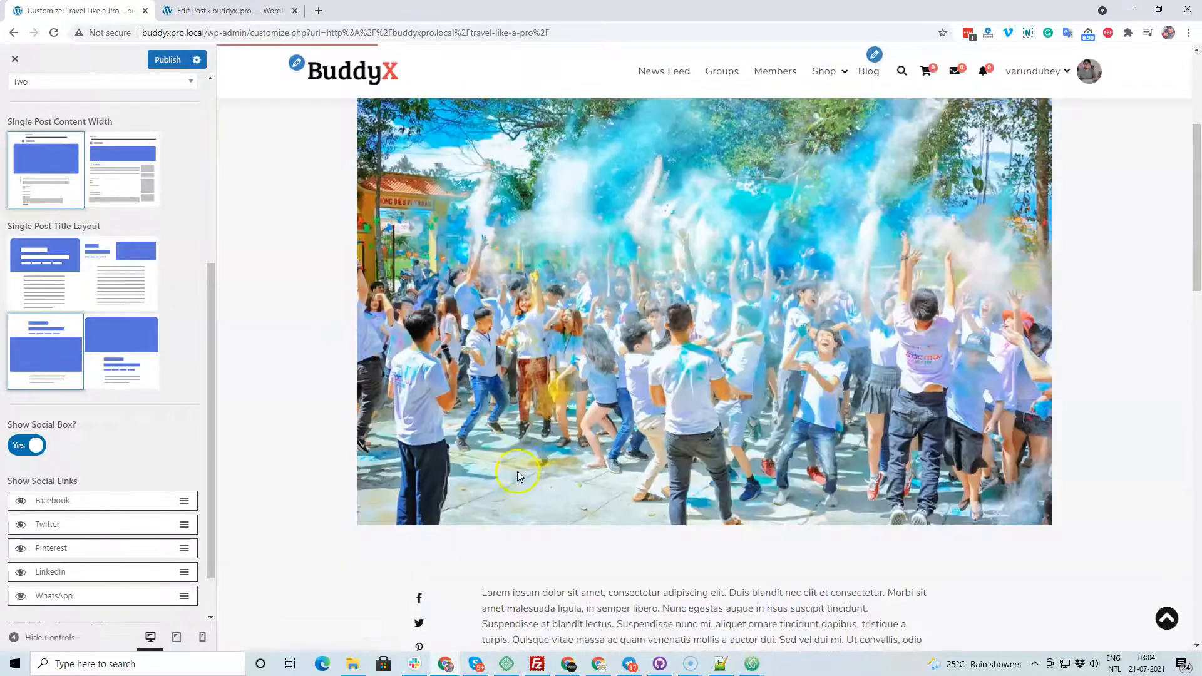
{"action": "scroll", "coordinate": [464, 389], "scroll_direction": "down", "scroll_amount": 3}
{"action": "left_click", "coordinate": [55, 276]}
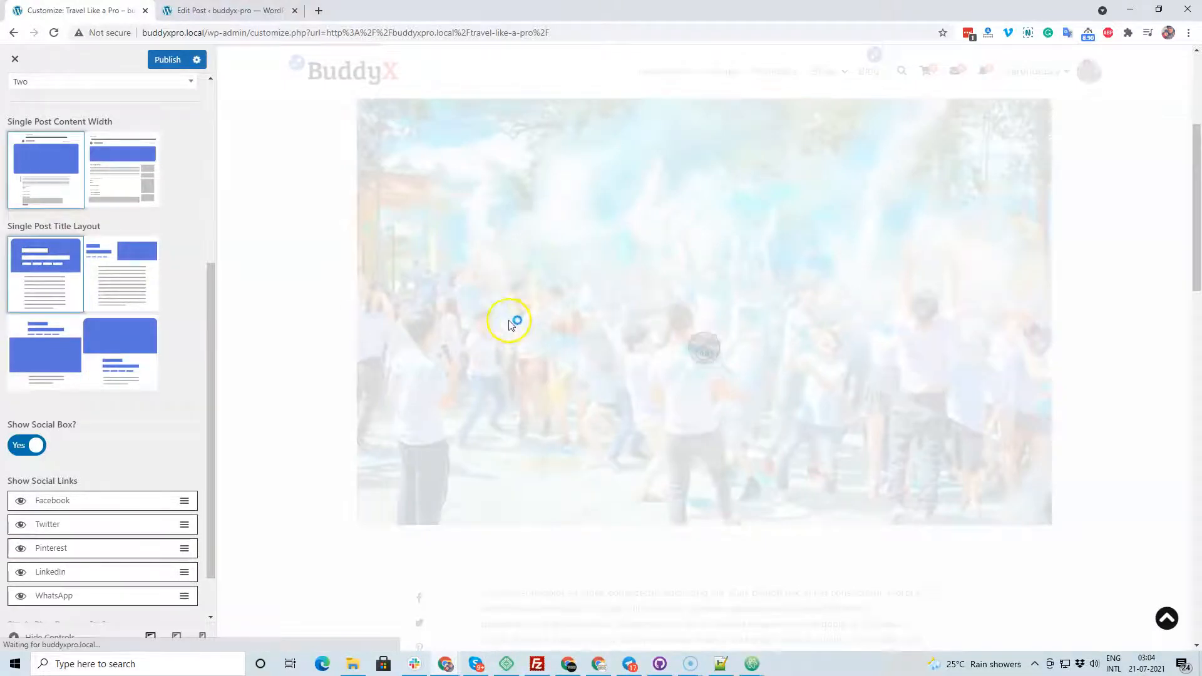
{"action": "scroll", "coordinate": [652, 285], "scroll_direction": "up", "scroll_amount": 4}
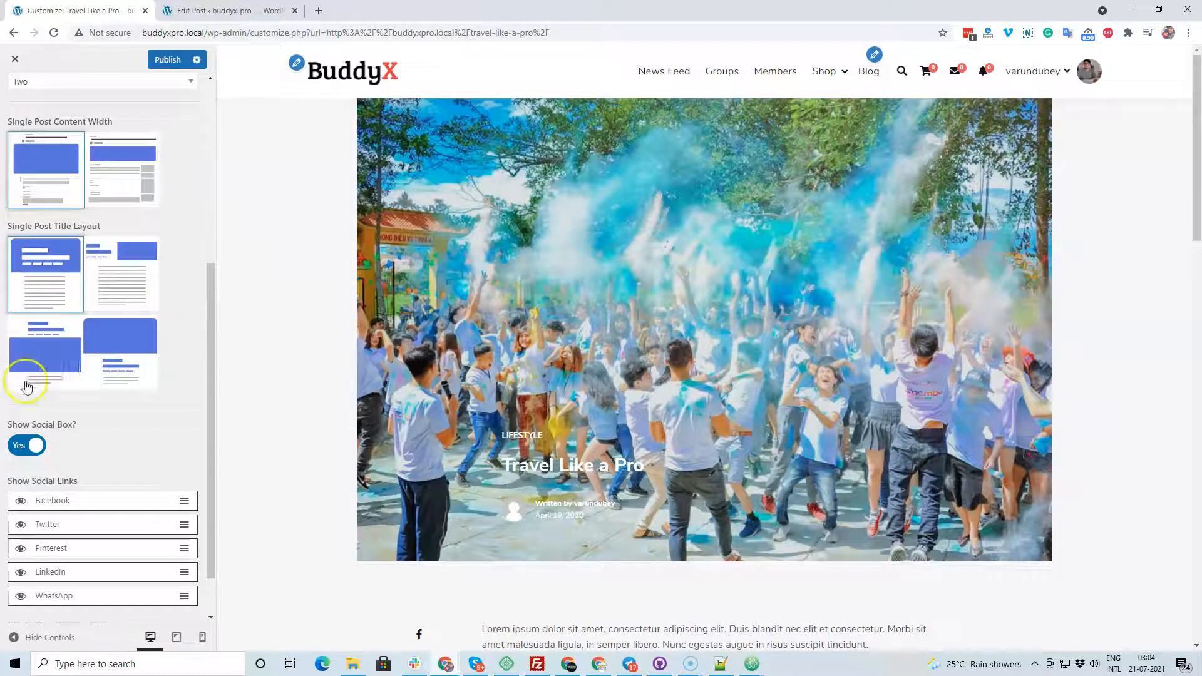
Set the Single Post Title Layout to the title beside the featured image, check the preview and publish the changes
{"action": "left_click", "coordinate": [125, 299]}
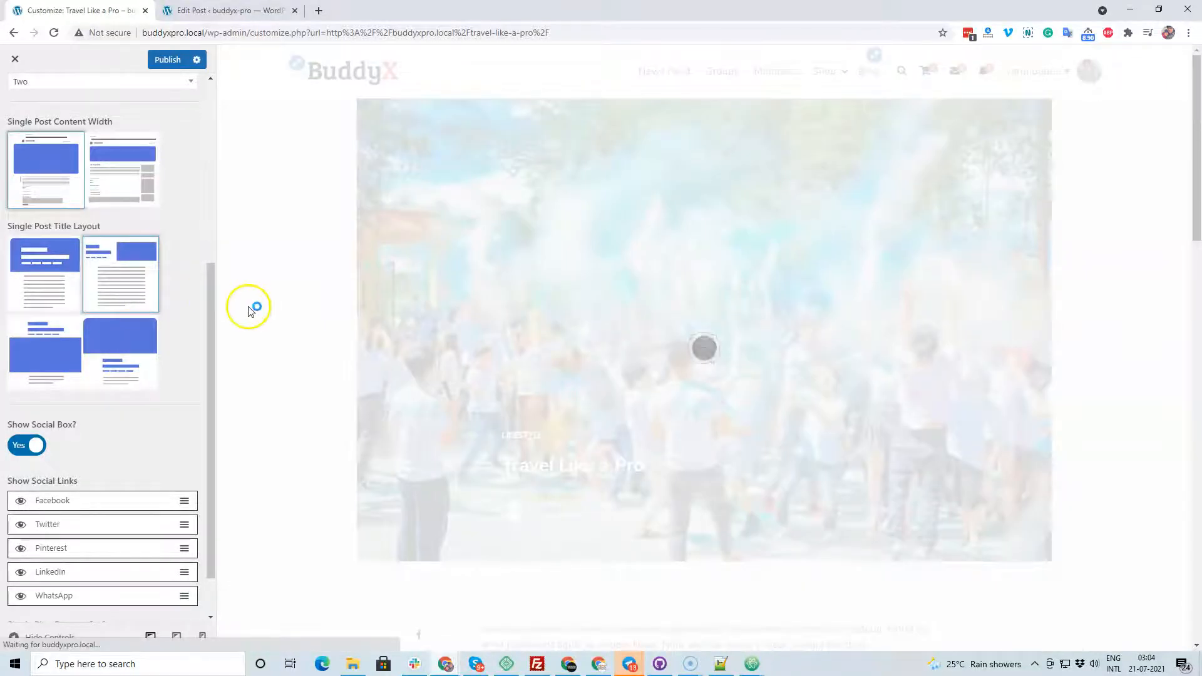
{"action": "scroll", "coordinate": [528, 354], "scroll_direction": "down", "scroll_amount": 5}
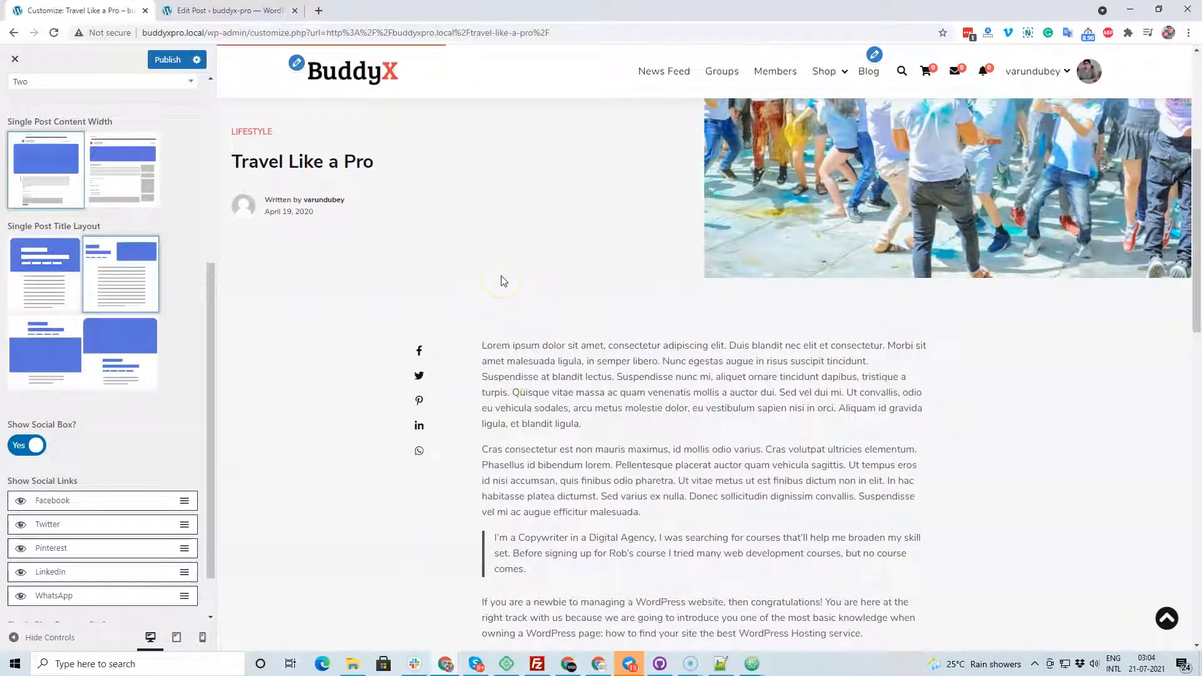
{"action": "scroll", "coordinate": [595, 272], "scroll_direction": "up", "scroll_amount": 4}
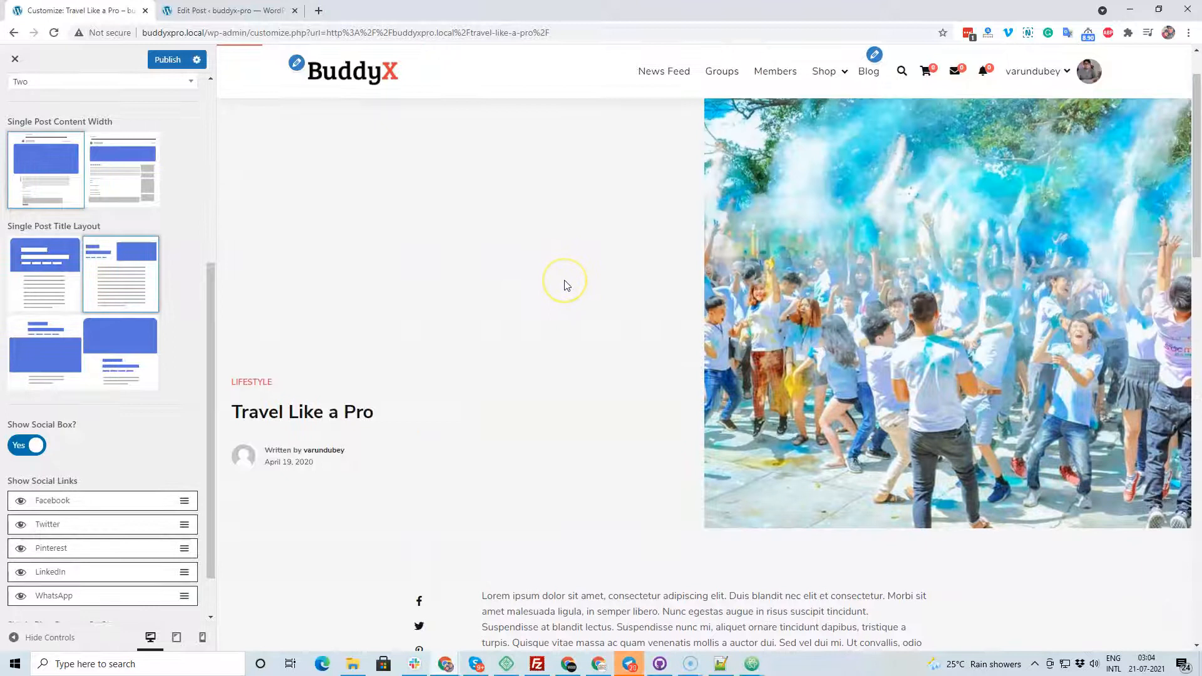
{"action": "scroll", "coordinate": [311, 301], "scroll_direction": "up", "scroll_amount": 1}
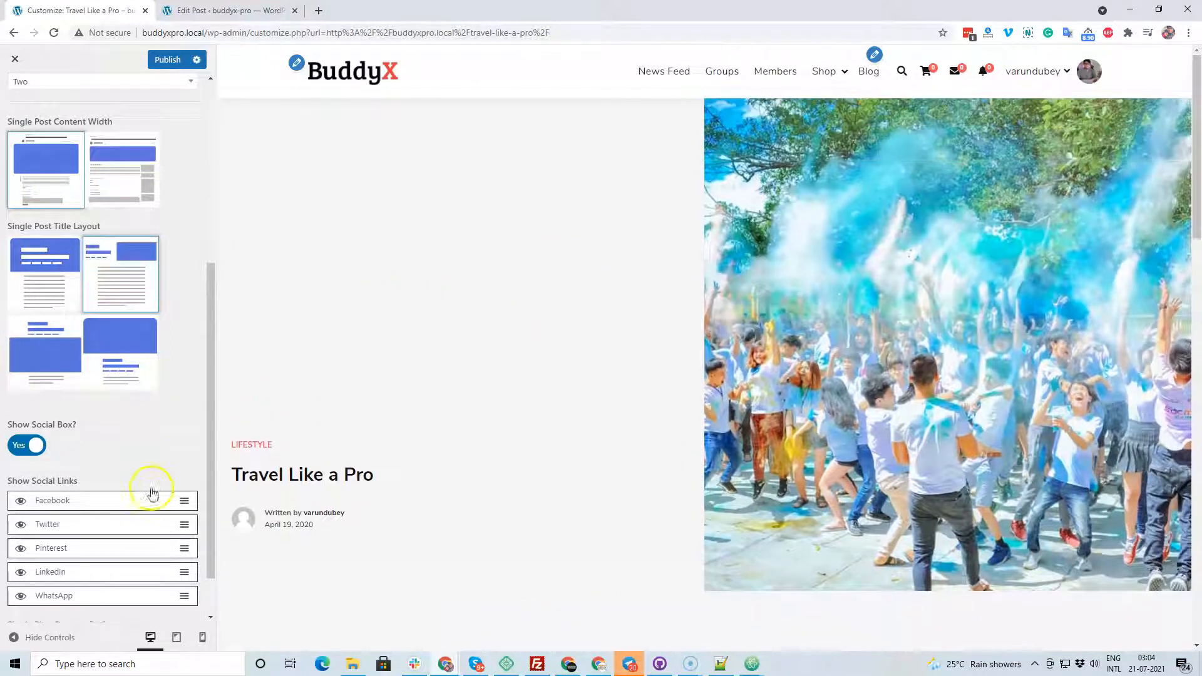
{"action": "scroll", "coordinate": [130, 397], "scroll_direction": "up", "scroll_amount": 3}
{"action": "left_click", "coordinate": [166, 59]}
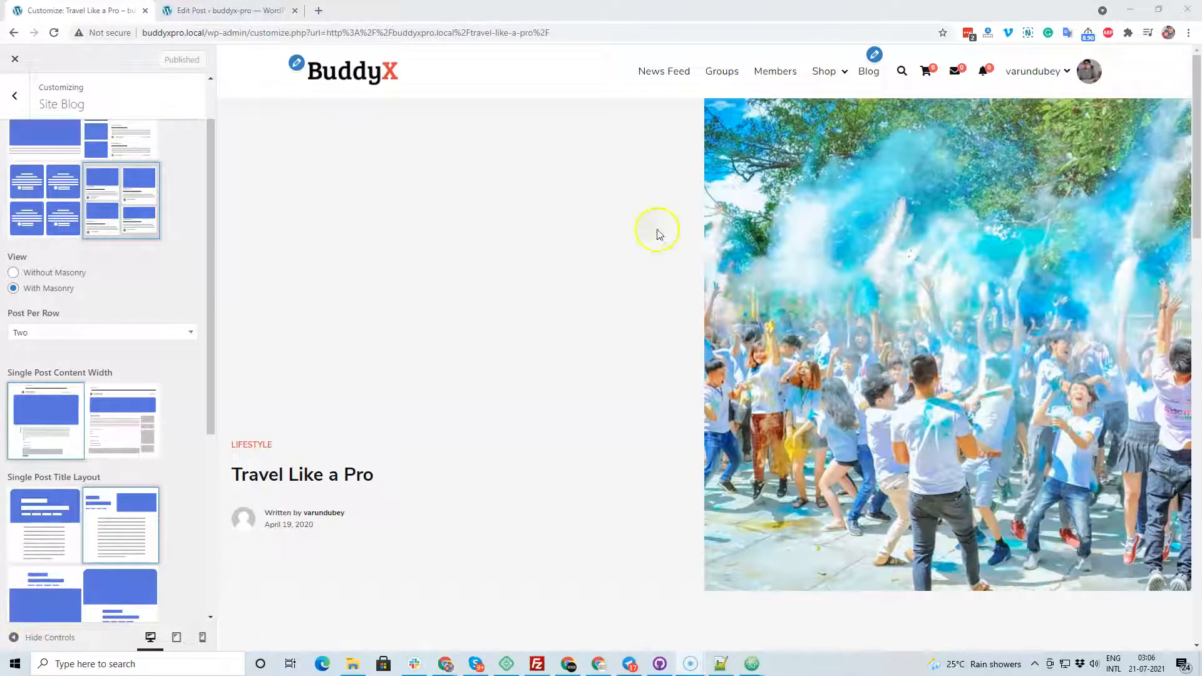
Load the Blog page in the preview and bring the Blog Layout options into view
{"action": "left_click", "coordinate": [877, 75]}
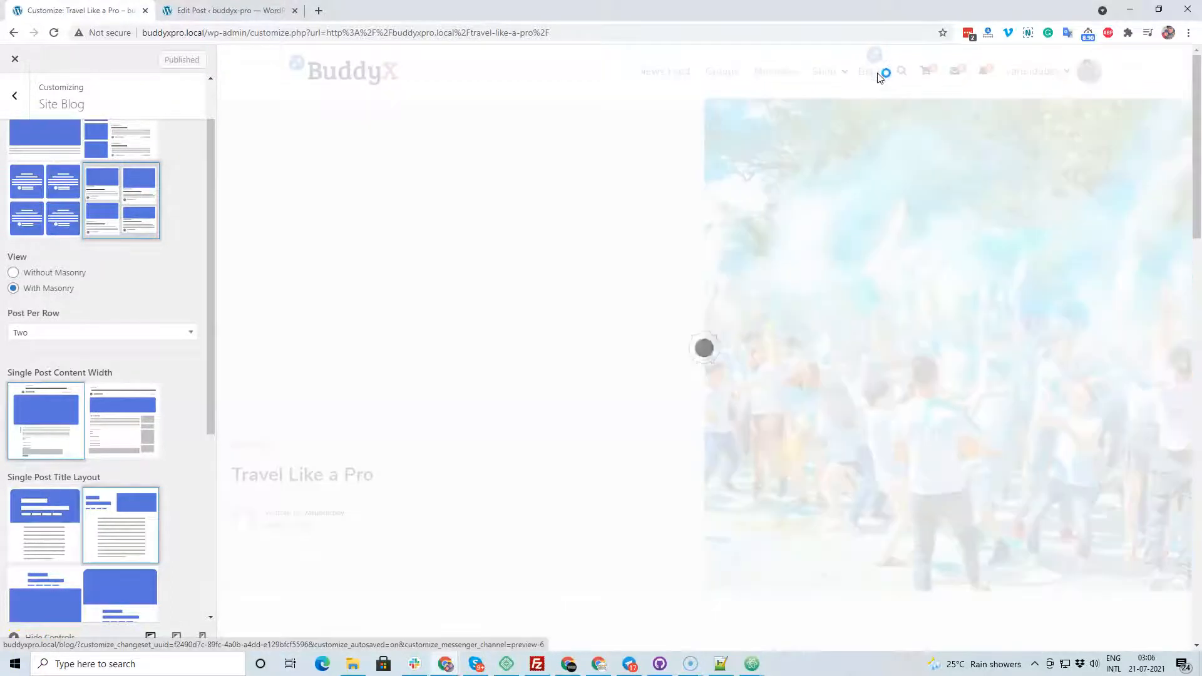
{"action": "left_click", "coordinate": [125, 226]}
{"action": "scroll", "coordinate": [134, 229], "scroll_direction": "up", "scroll_amount": 1}
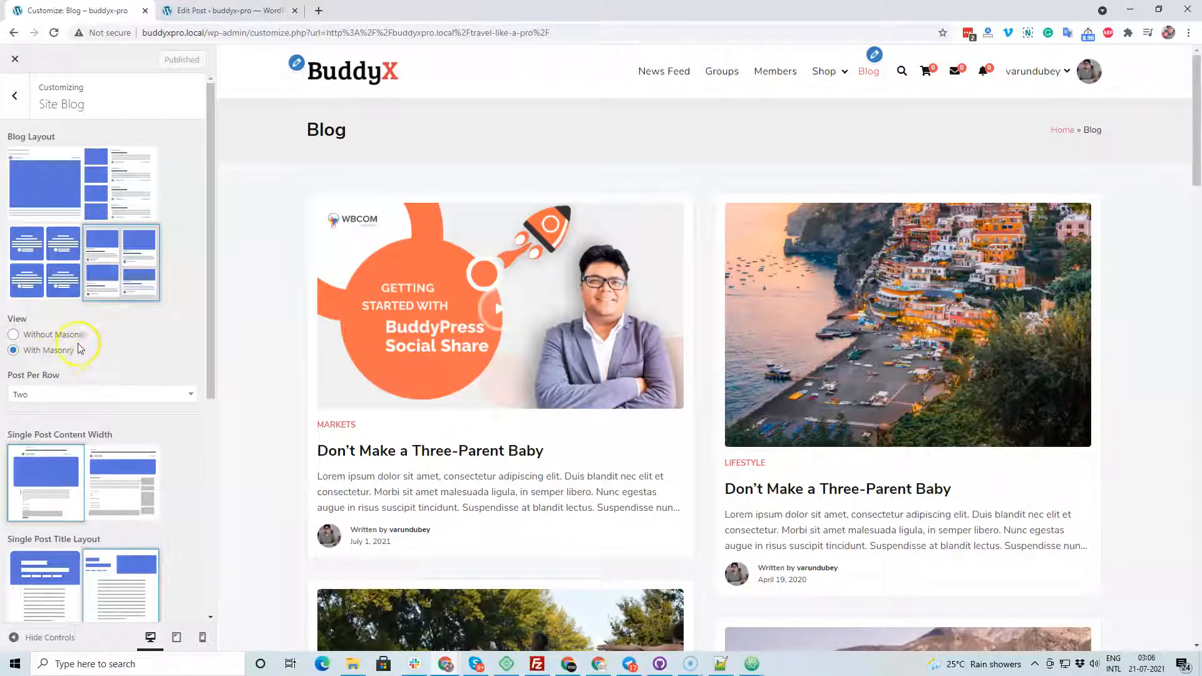
Try the list Blog Layout with the image position set to Right
{"action": "left_click", "coordinate": [133, 183]}
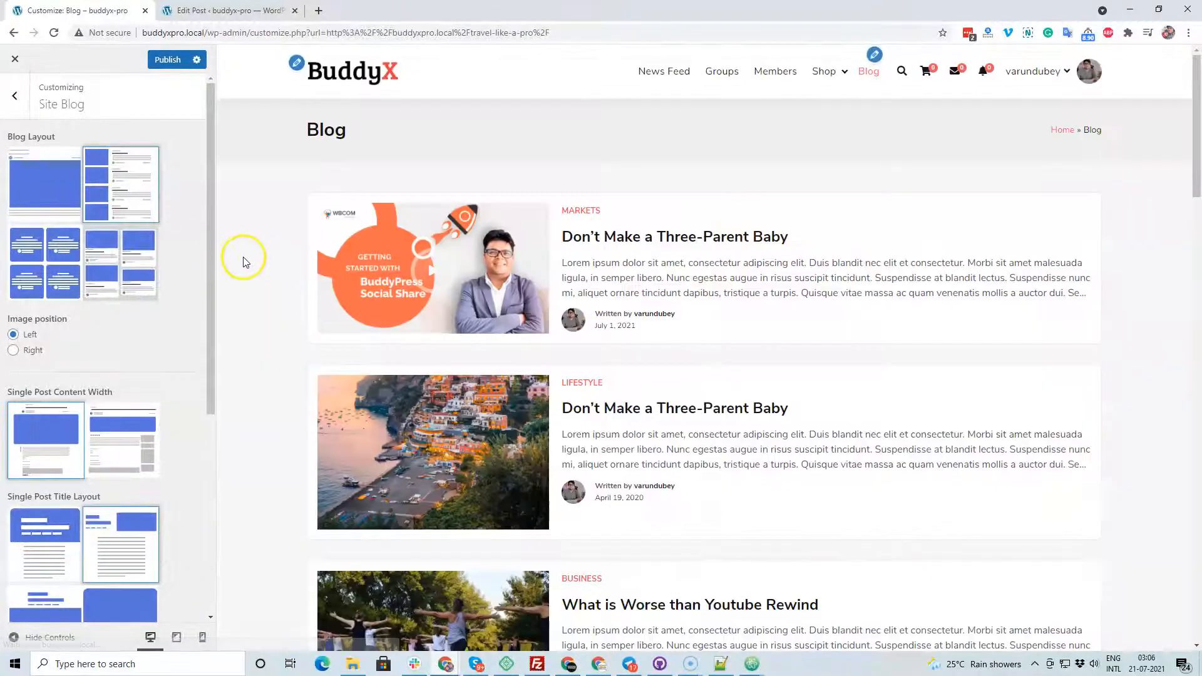
{"action": "left_click", "coordinate": [55, 291]}
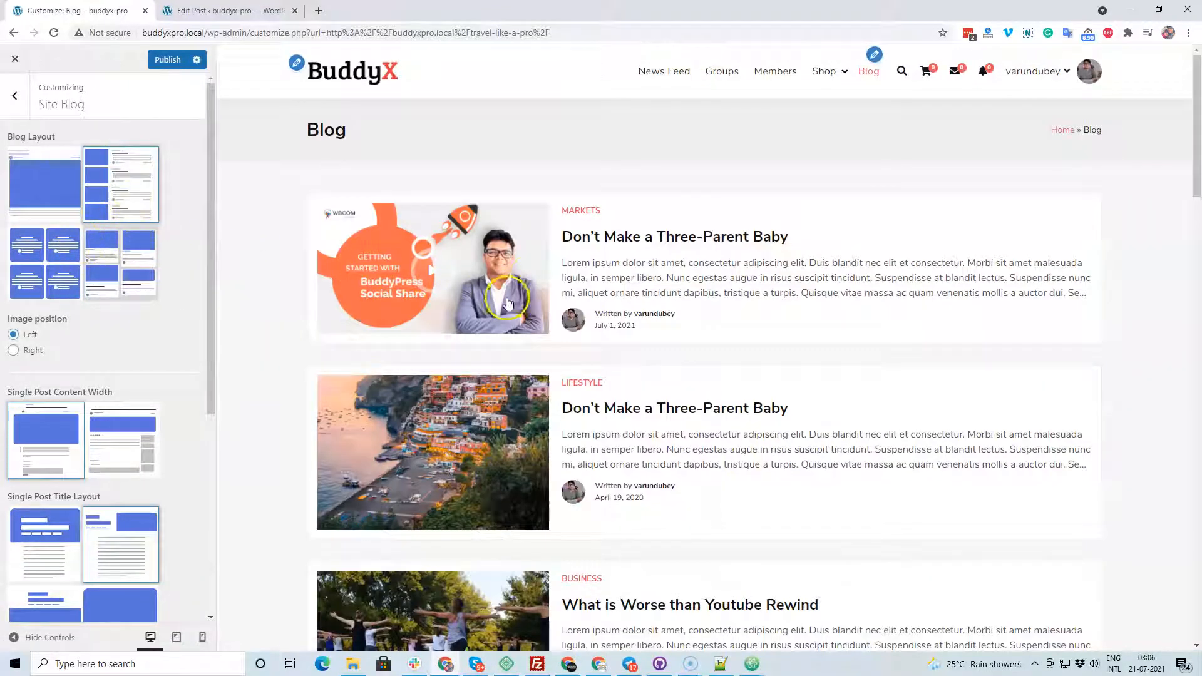
{"action": "left_click", "coordinate": [15, 350]}
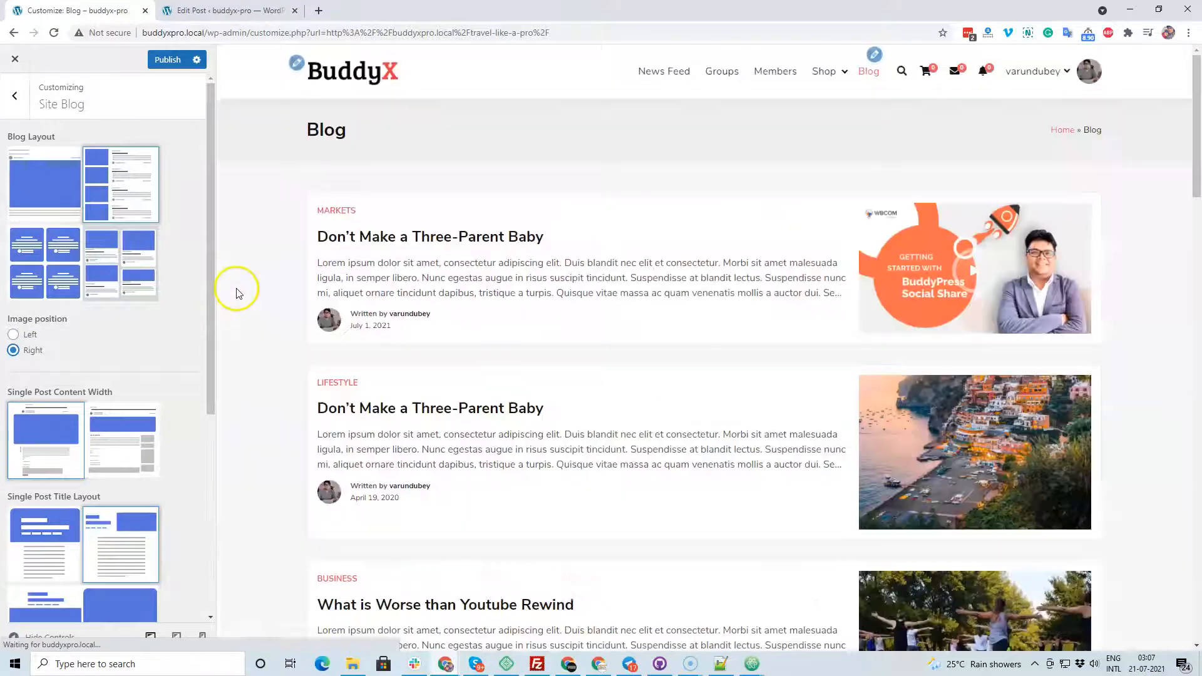
Try the single-column Blog Layout with large full-width images and check the post listing
{"action": "left_click", "coordinate": [58, 200]}
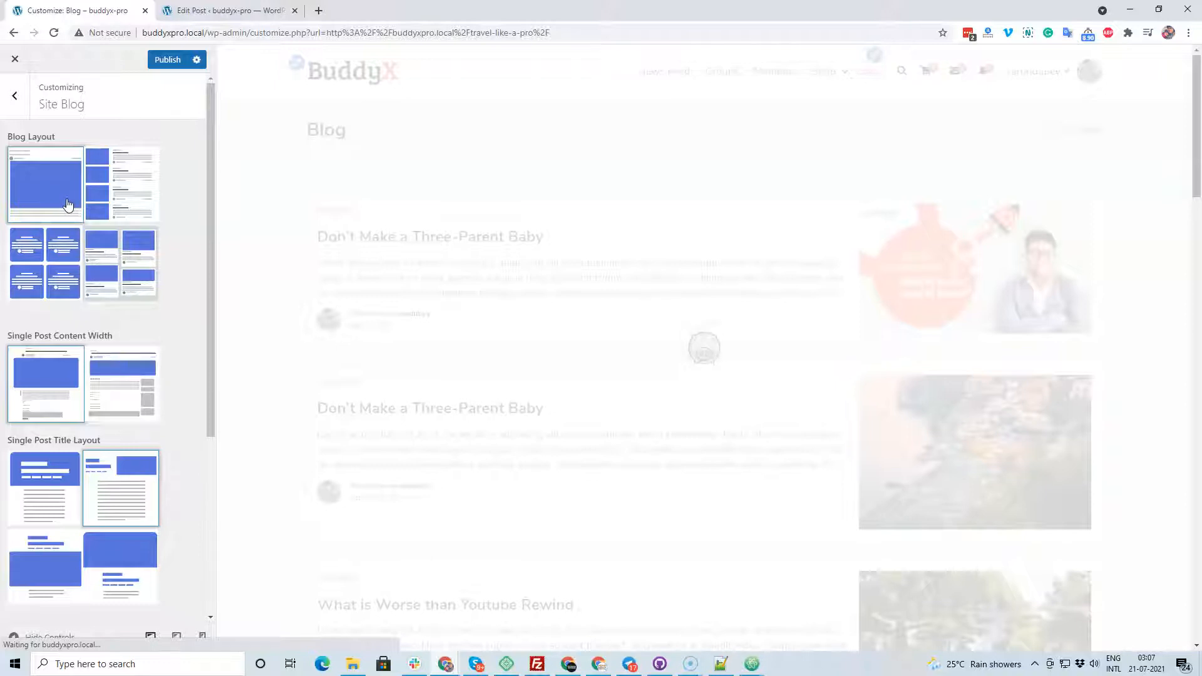
{"action": "scroll", "coordinate": [561, 276], "scroll_direction": "down", "scroll_amount": 8}
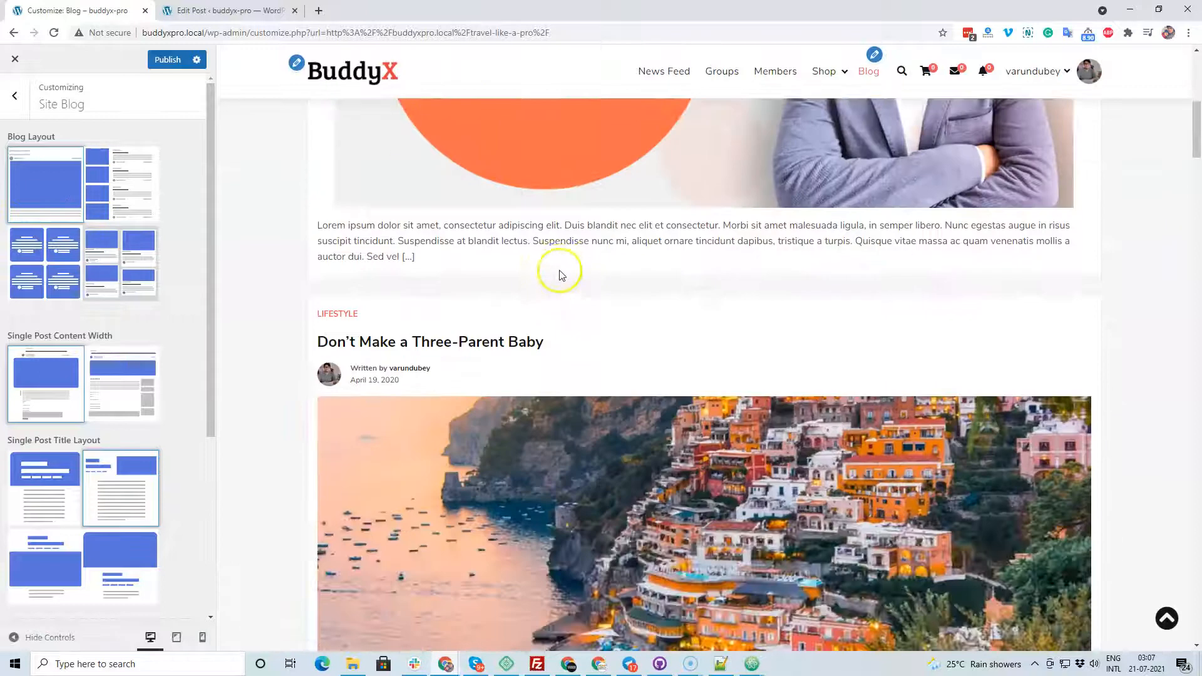
Set the Blog Layout to the grid with text over the images, review the post cards and format icons, and publish
{"action": "left_click", "coordinate": [60, 287]}
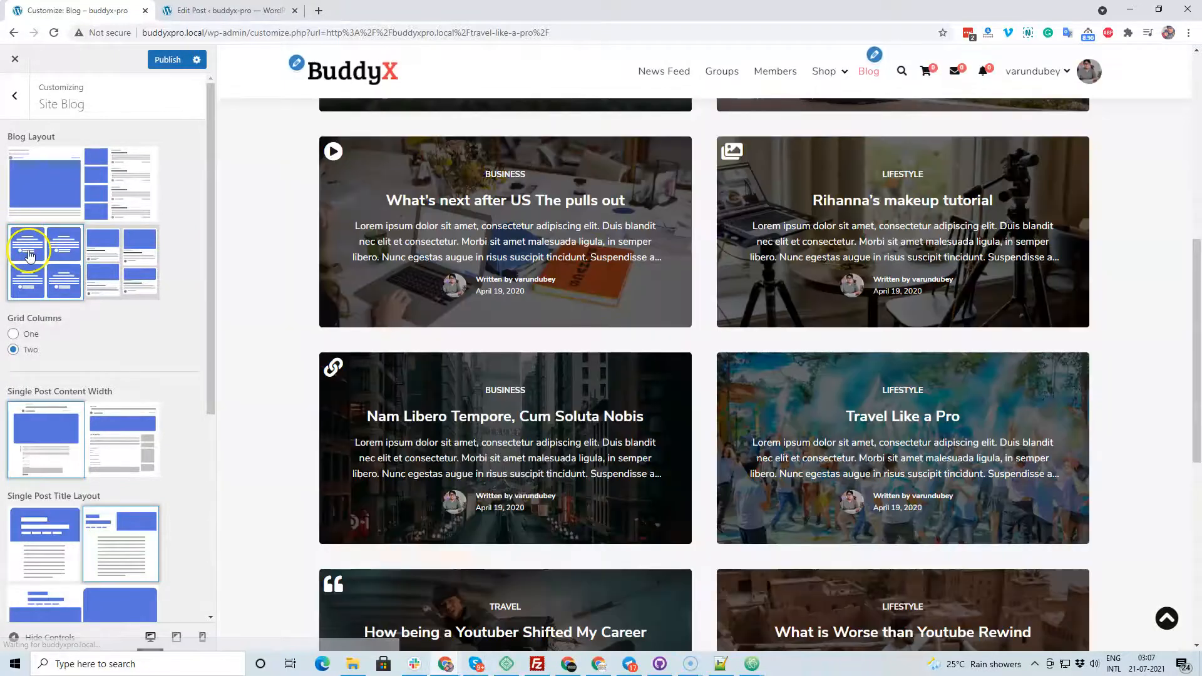
{"action": "scroll", "coordinate": [546, 294], "scroll_direction": "up", "scroll_amount": 5}
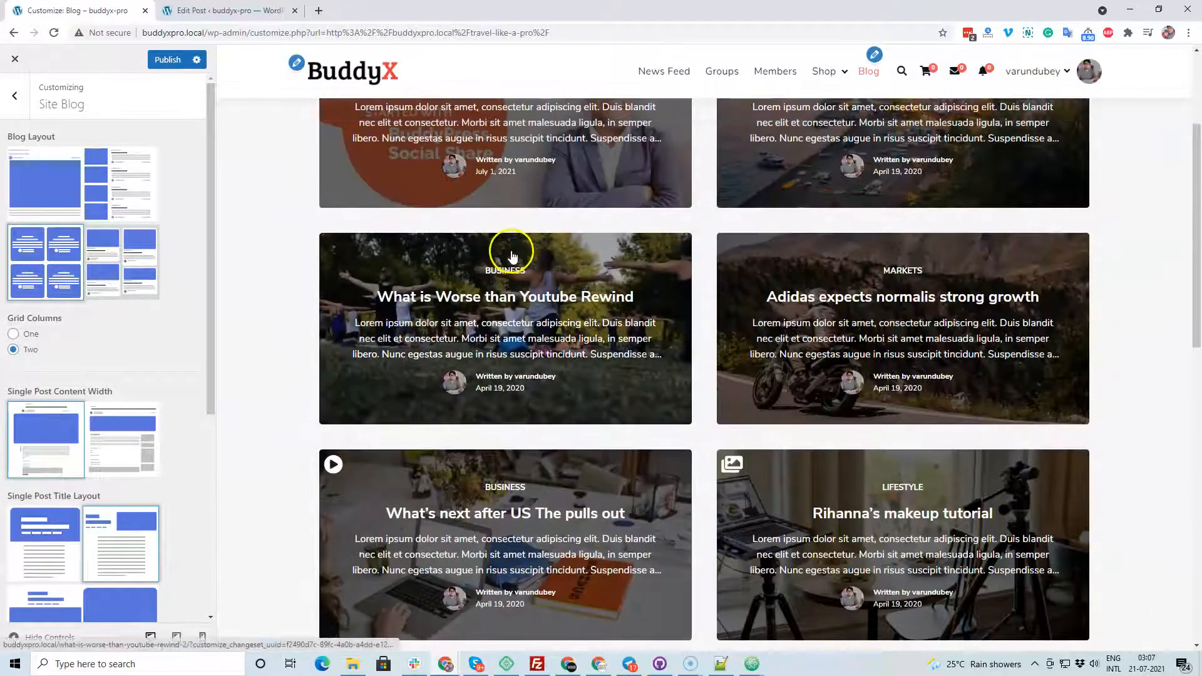
{"action": "scroll", "coordinate": [514, 256], "scroll_direction": "up", "scroll_amount": 3}
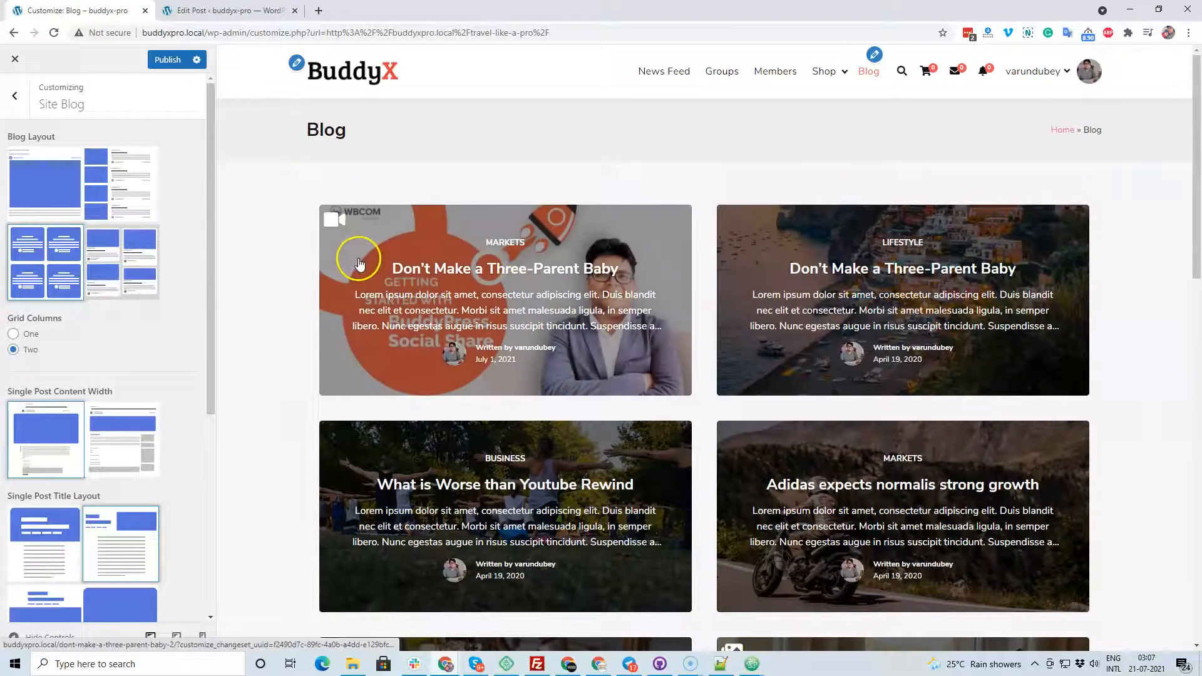
{"action": "scroll", "coordinate": [504, 277], "scroll_direction": "down", "scroll_amount": 7}
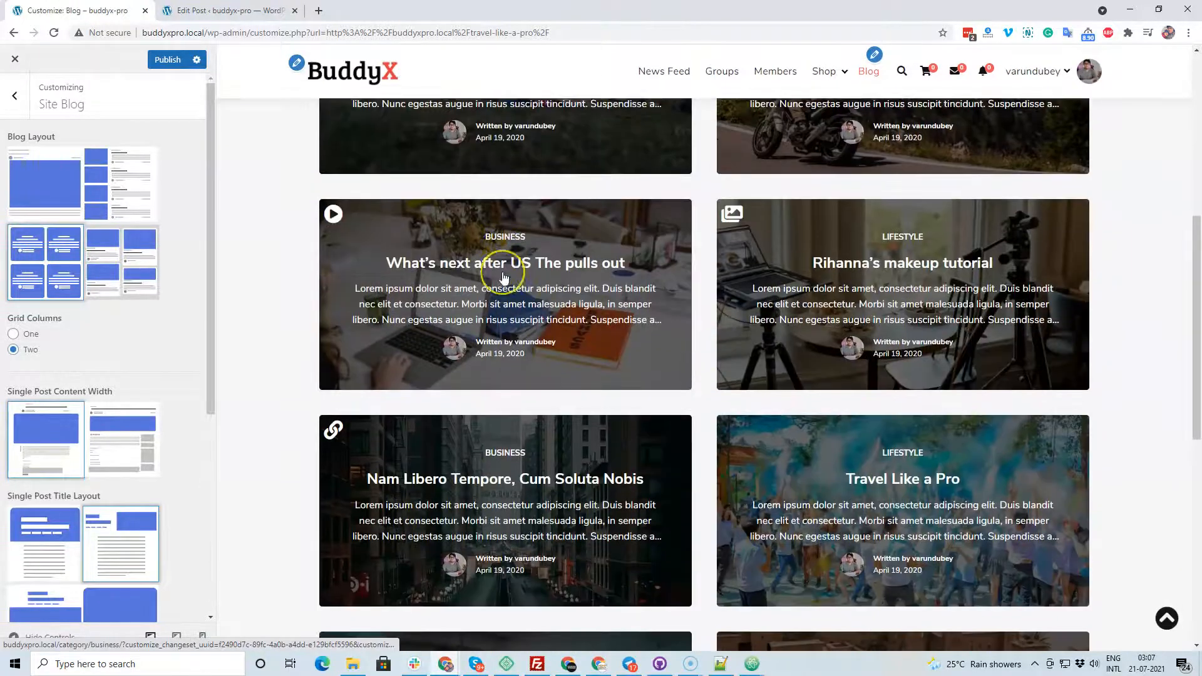
{"action": "scroll", "coordinate": [403, 188], "scroll_direction": "up", "scroll_amount": 7}
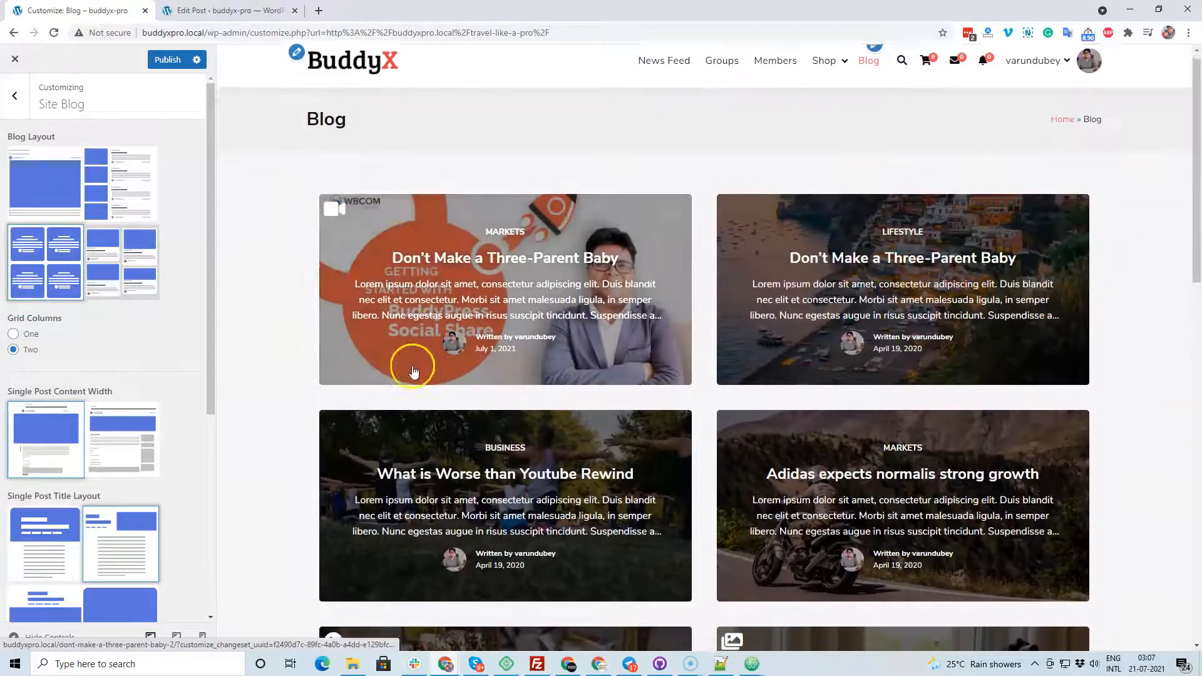
{"action": "scroll", "coordinate": [388, 389], "scroll_direction": "down", "scroll_amount": 5}
{"action": "scroll", "coordinate": [368, 408], "scroll_direction": "down", "scroll_amount": 4}
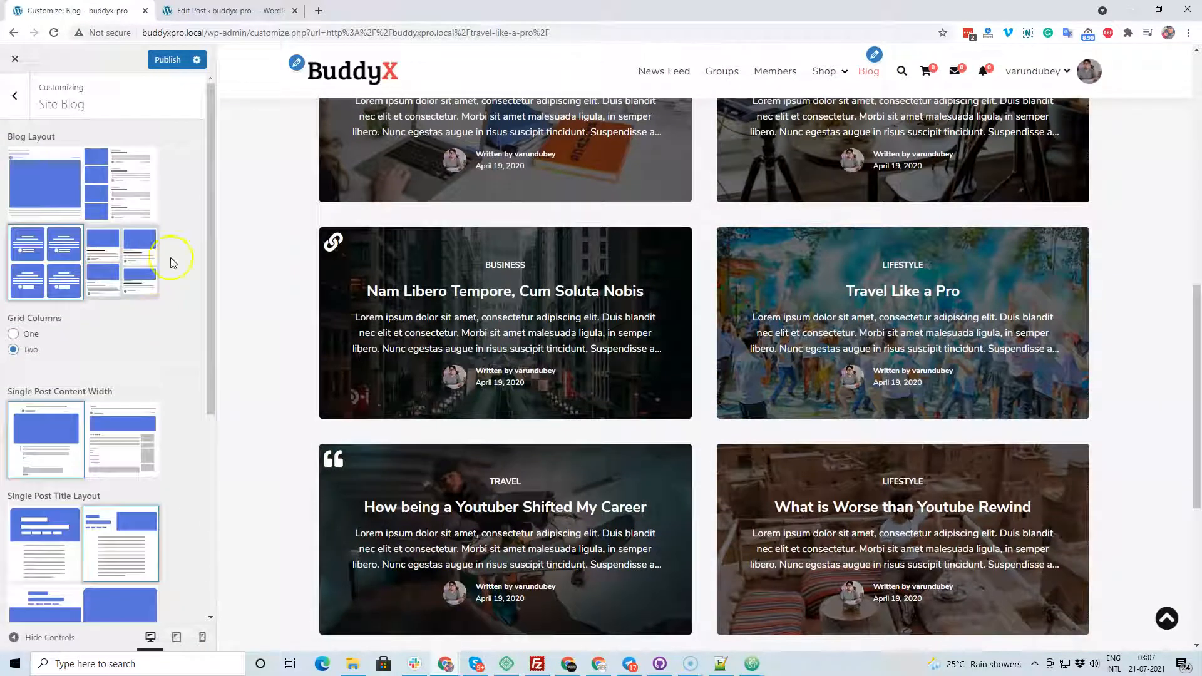
{"action": "left_click", "coordinate": [167, 60]}
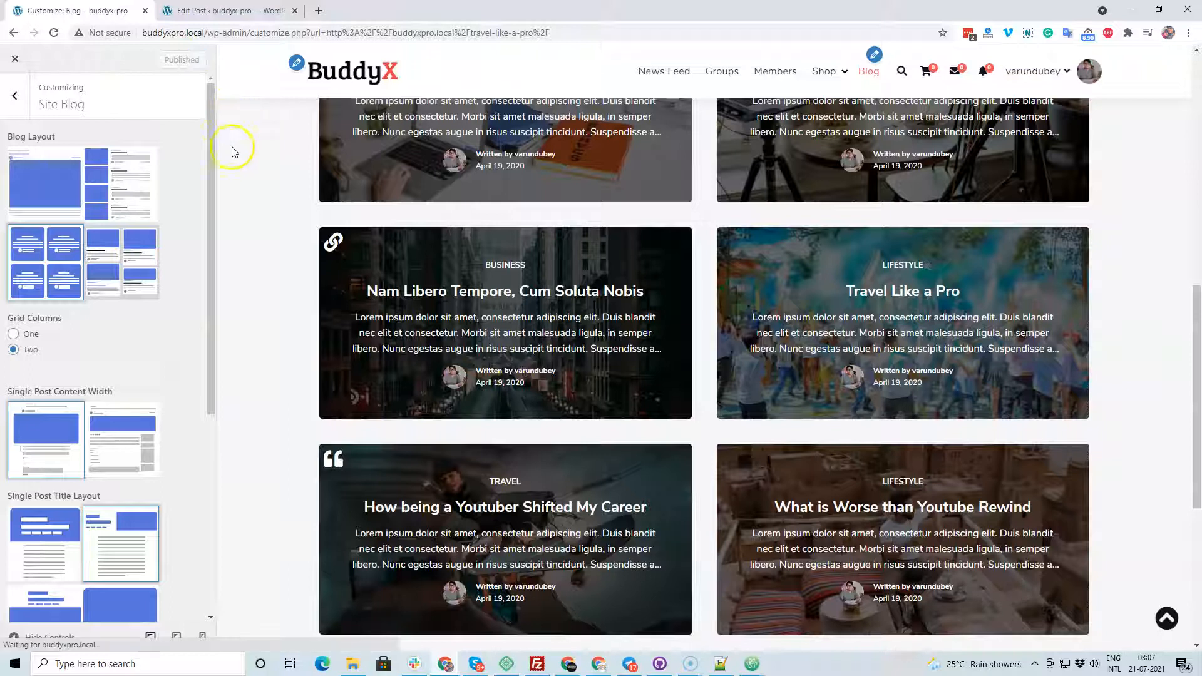
Return to the main Customizer sections and preview the blog page and its header icons at tablet size
{"action": "left_click", "coordinate": [15, 96]}
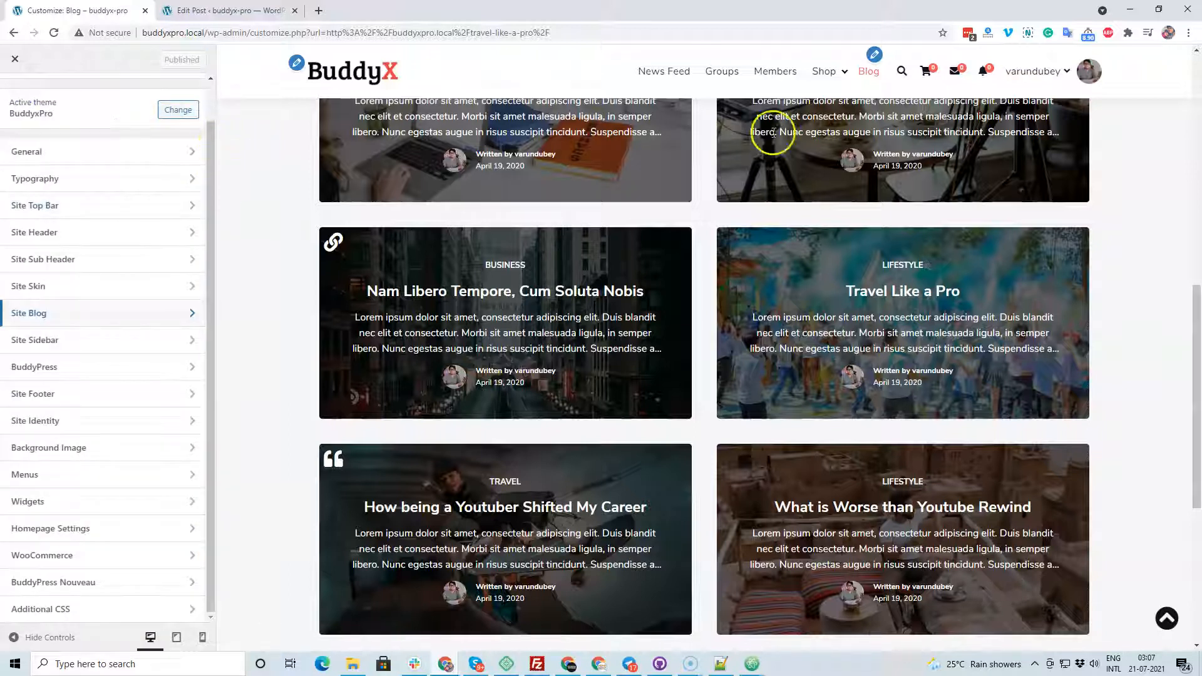
{"action": "left_click", "coordinate": [176, 638]}
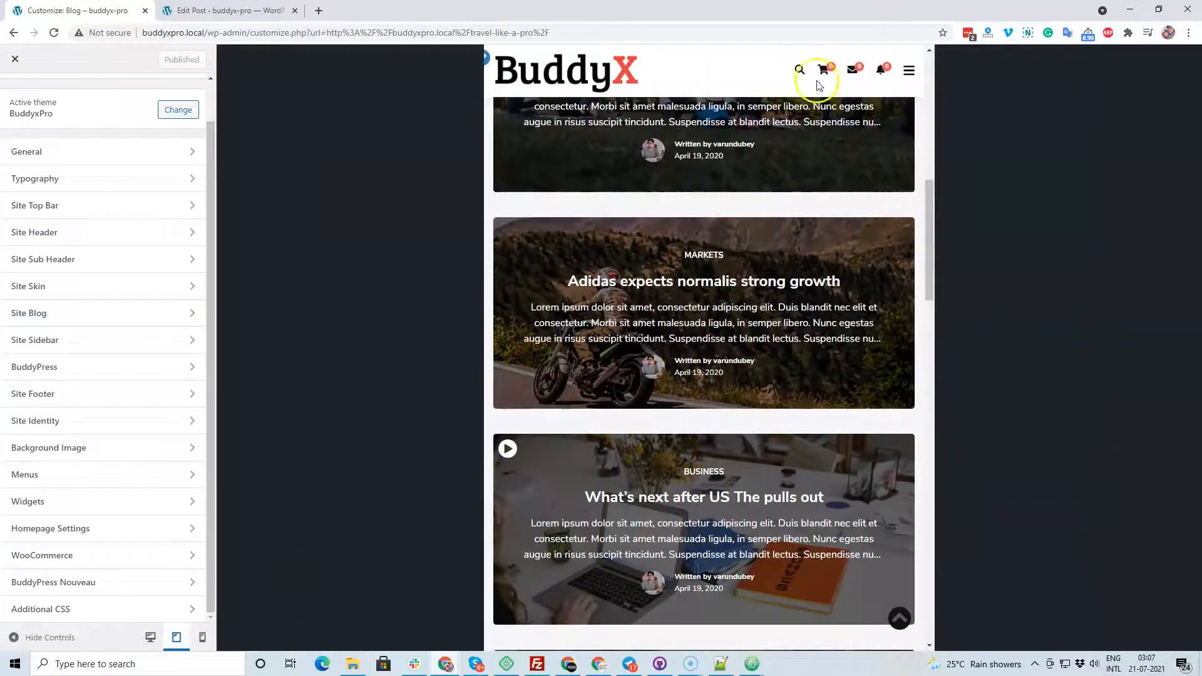
{"action": "mouse_move", "coordinate": [885, 78]}
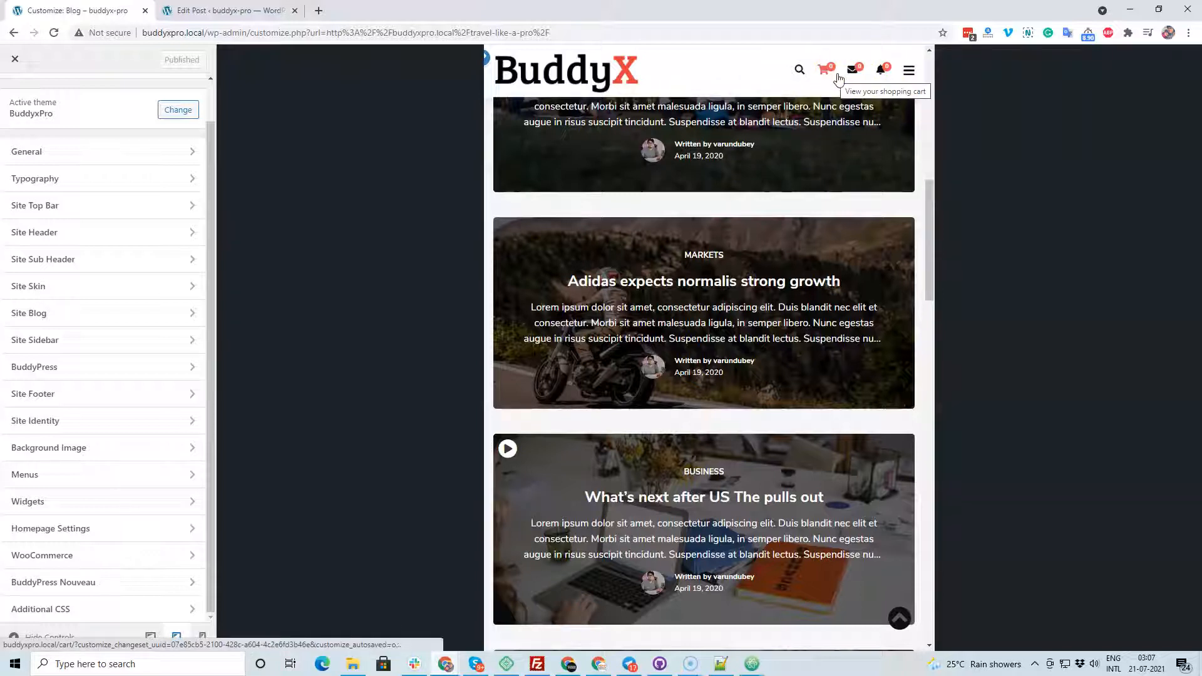
Examine the slide-out navigation menu at tablet size, expanding and collapsing the Shop submenu before closing the menu
{"action": "left_click", "coordinate": [909, 73]}
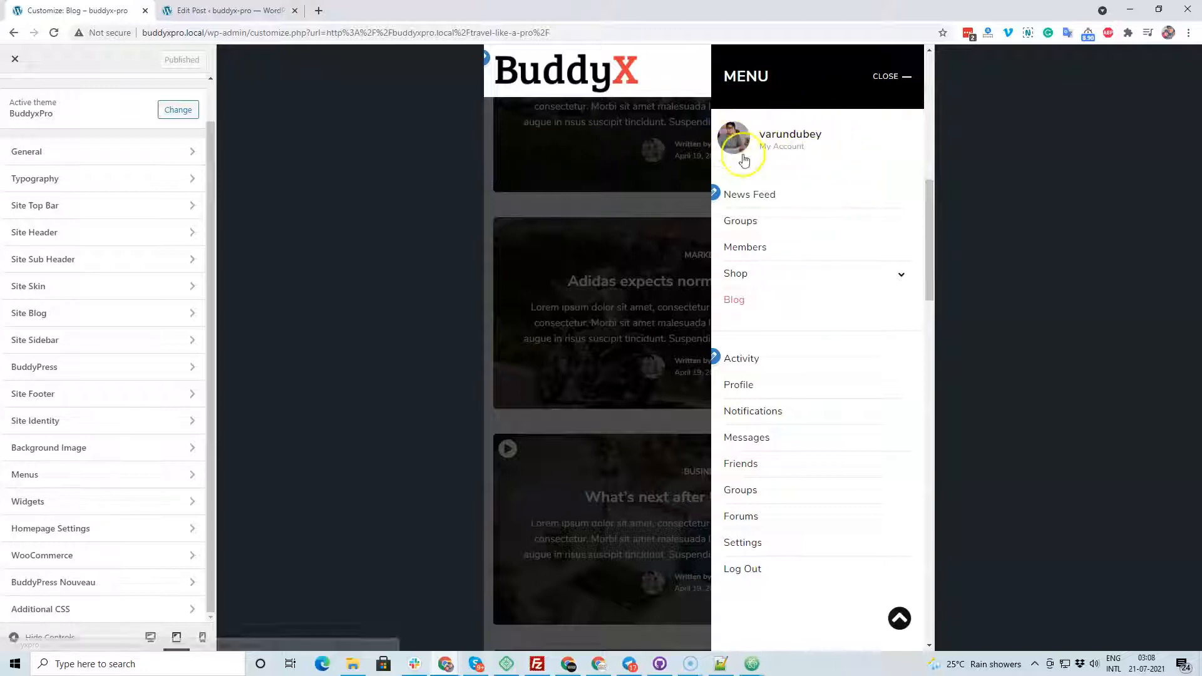
{"action": "left_click", "coordinate": [906, 78]}
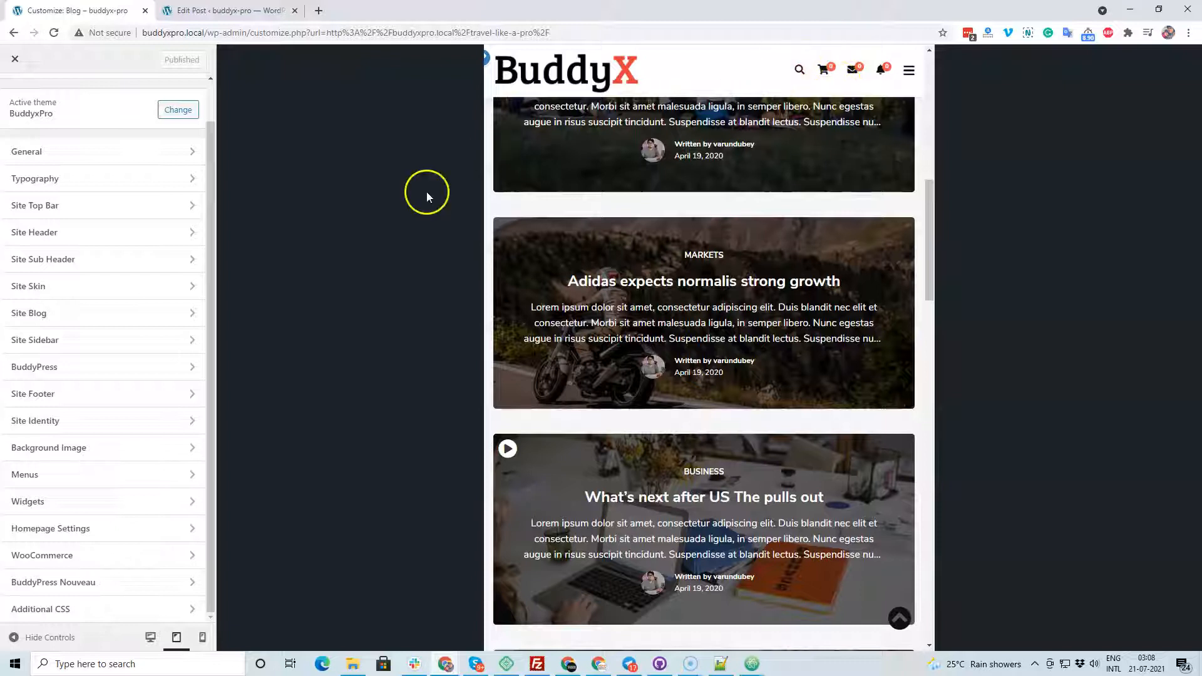
{"action": "left_click", "coordinate": [908, 70]}
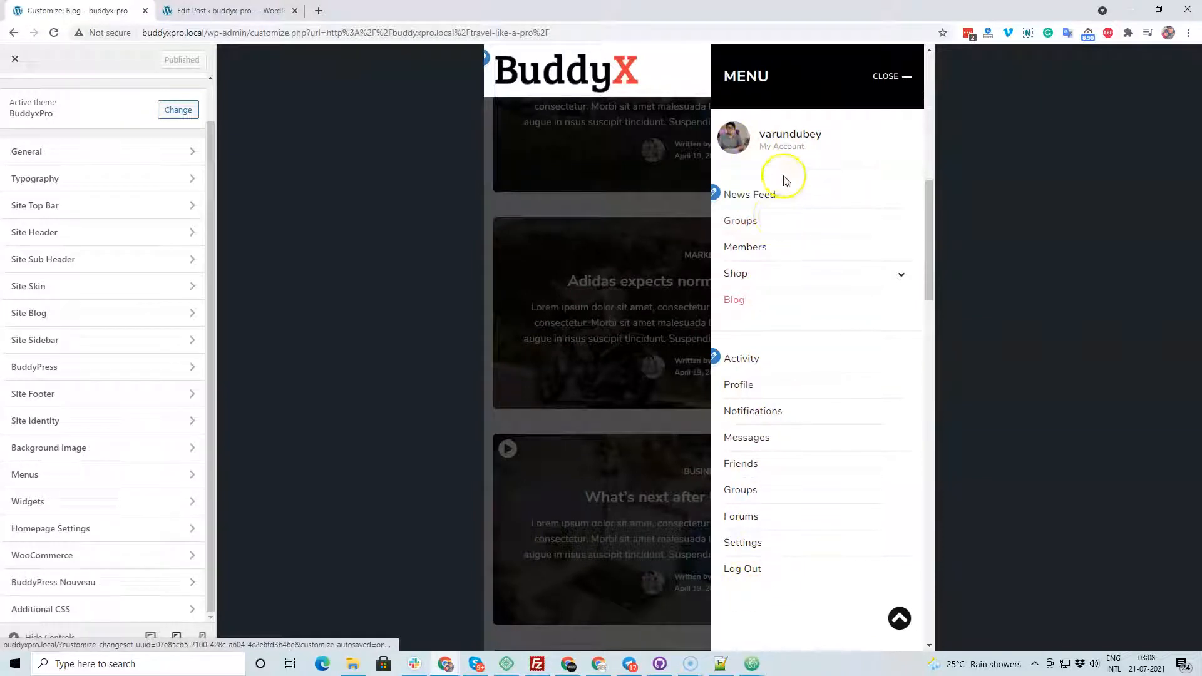
{"action": "left_click", "coordinate": [901, 274]}
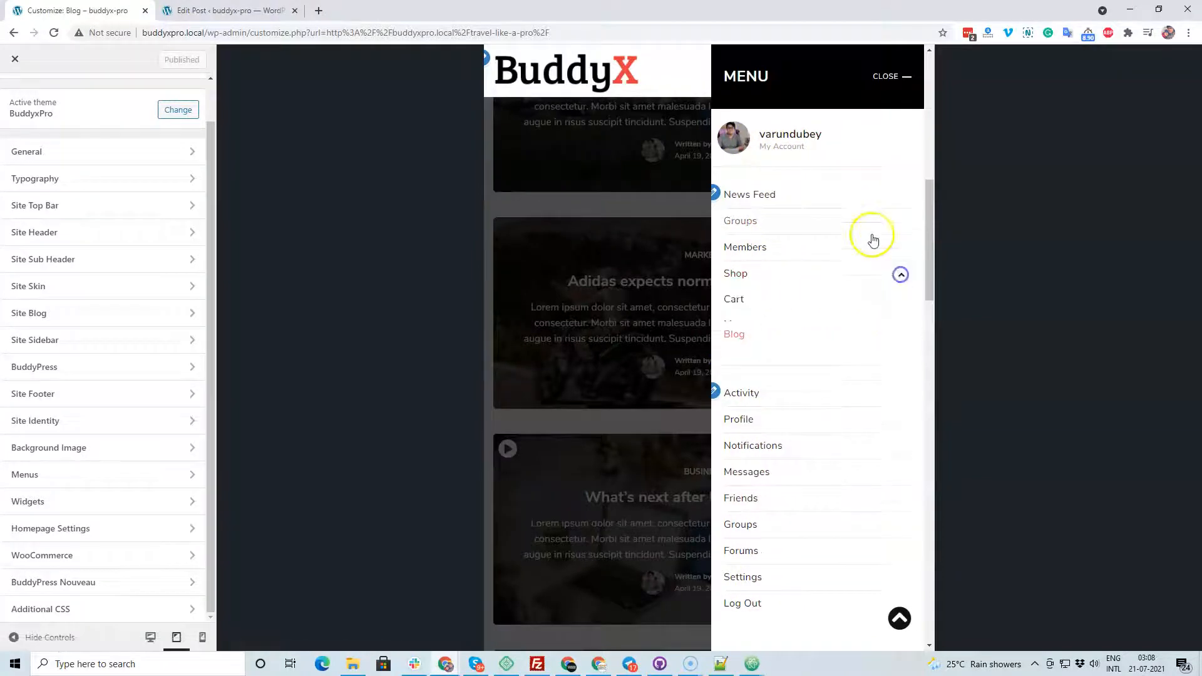
{"action": "left_click", "coordinate": [890, 274]}
{"action": "left_click", "coordinate": [892, 76]}
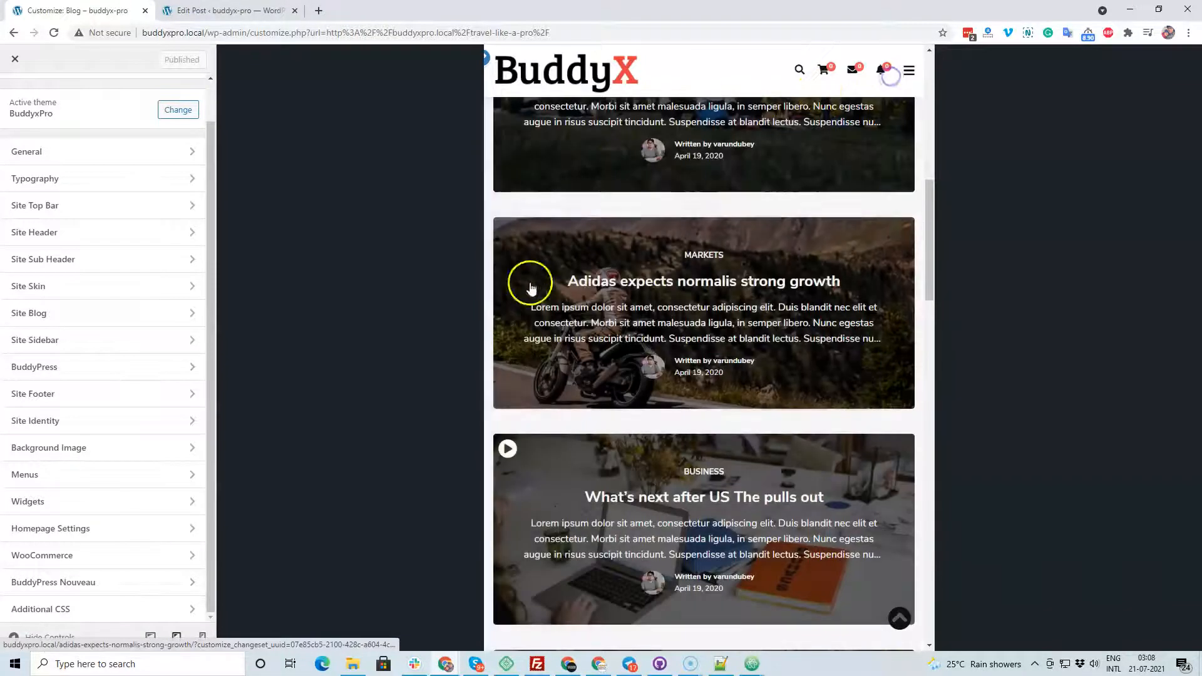
Preview the blog at mobile size and look through its full slide-out menu, closing the menu at the end
{"action": "left_click", "coordinate": [203, 638]}
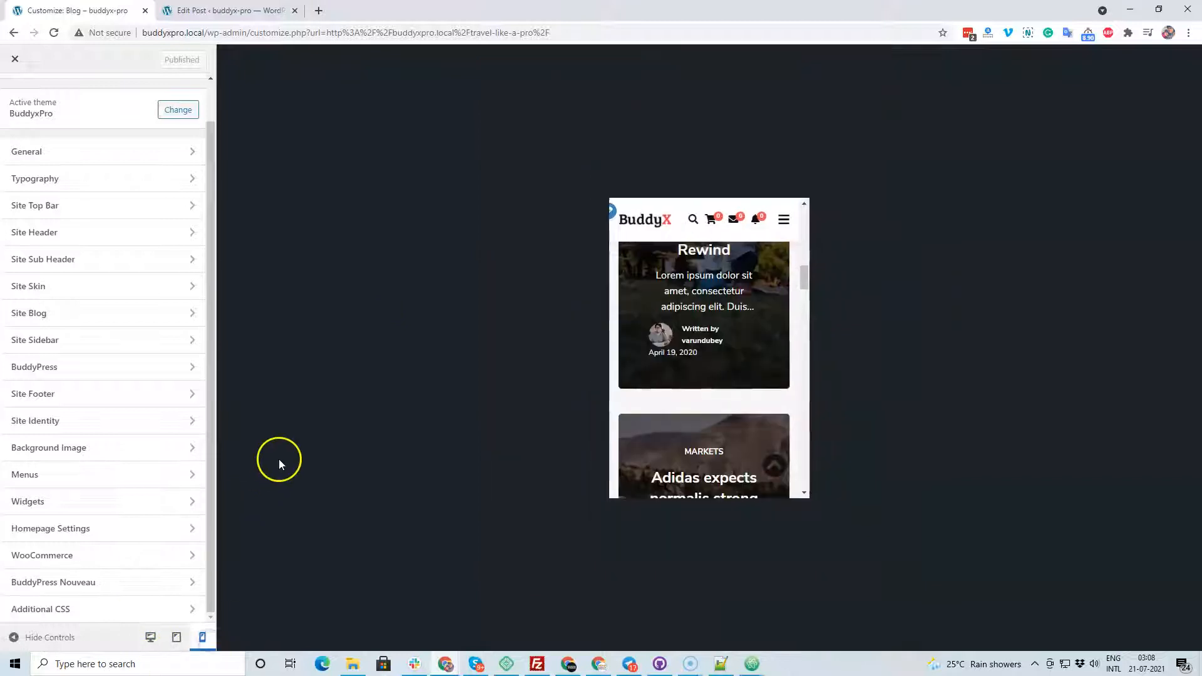
{"action": "left_click", "coordinate": [784, 220]}
{"action": "scroll", "coordinate": [726, 363], "scroll_direction": "down", "scroll_amount": 3}
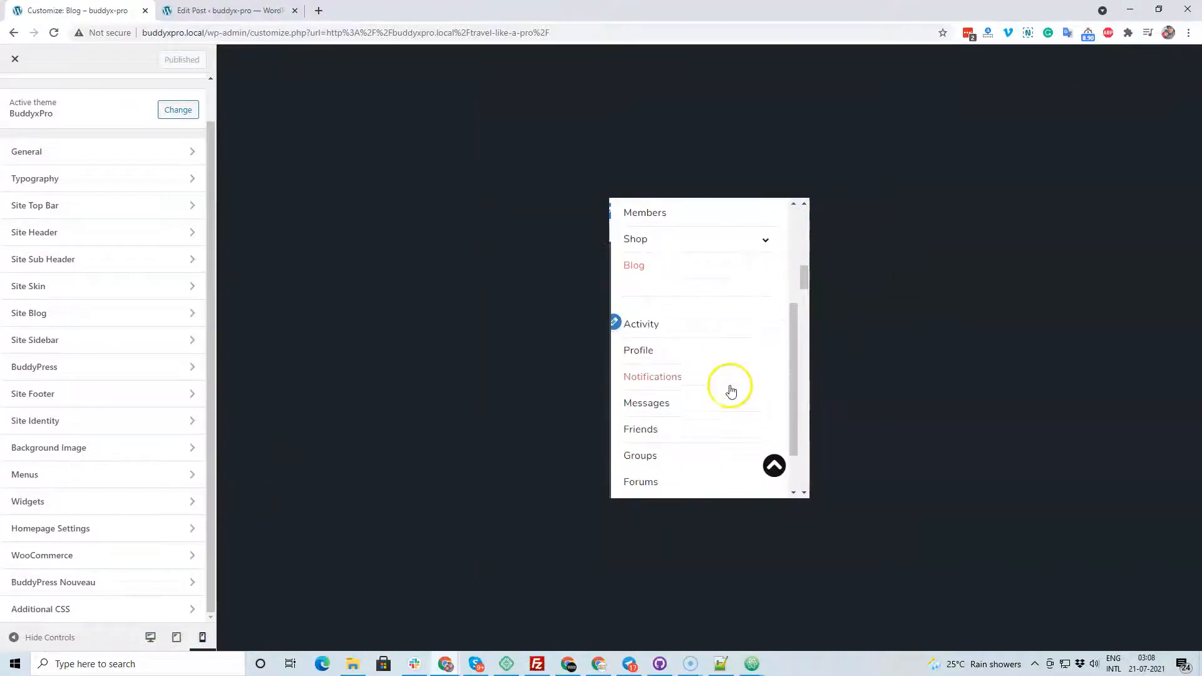
{"action": "scroll", "coordinate": [730, 401], "scroll_direction": "down", "scroll_amount": 2}
{"action": "scroll", "coordinate": [745, 375], "scroll_direction": "up", "scroll_amount": 5}
{"action": "left_click", "coordinate": [768, 229]}
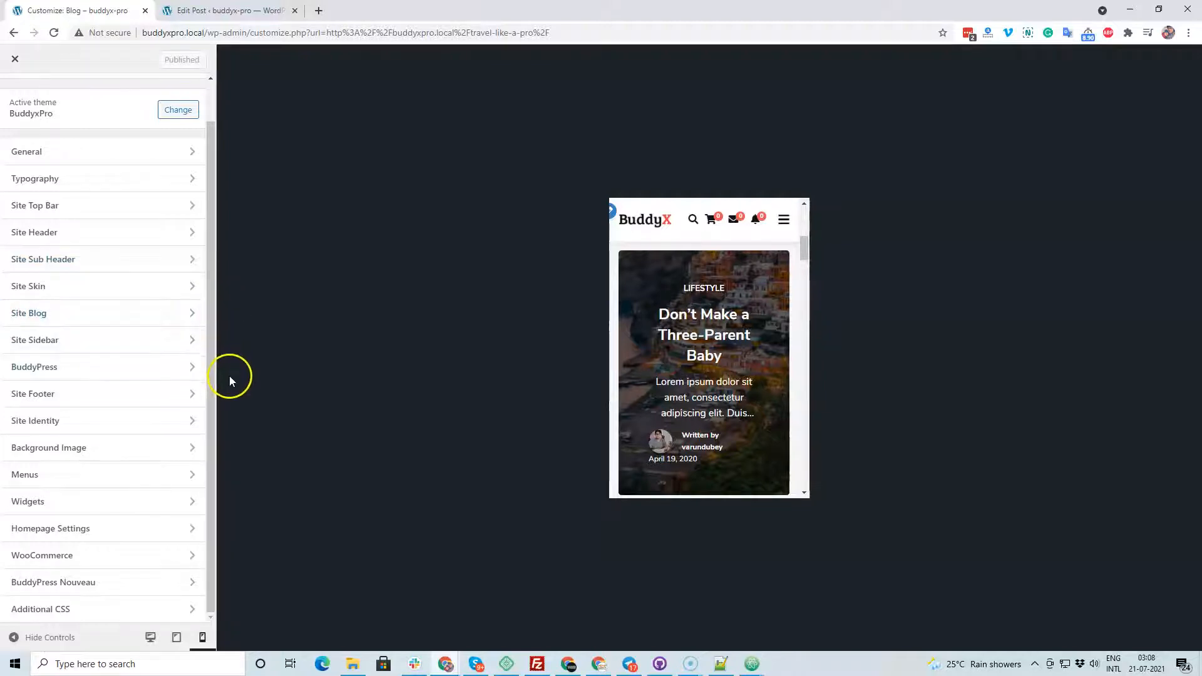
{"action": "scroll", "coordinate": [179, 311], "scroll_direction": "up", "scroll_amount": 2}
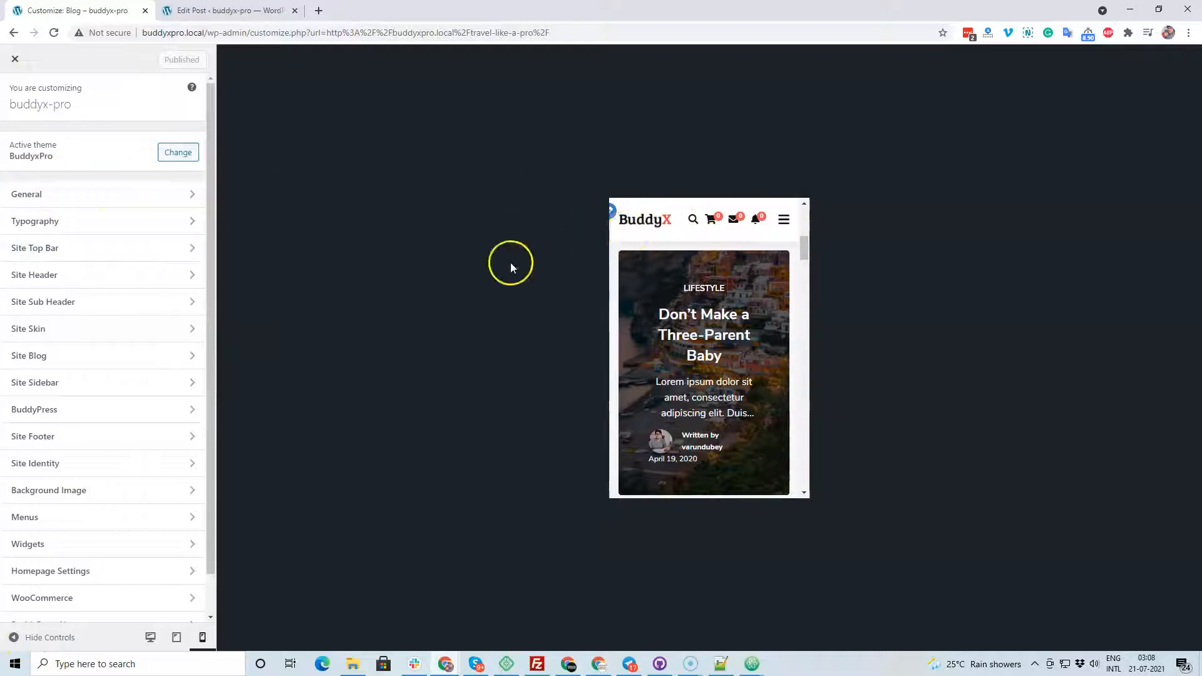
{"action": "scroll", "coordinate": [59, 322], "scroll_direction": "down", "scroll_amount": 2}
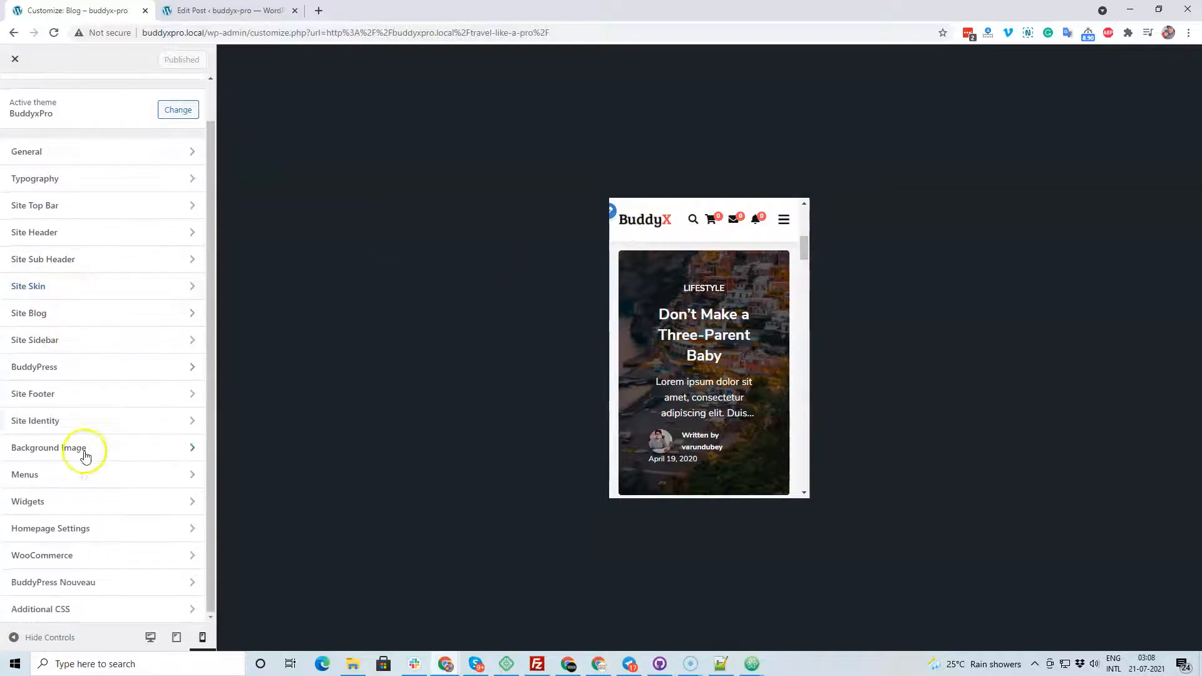
Return the preview to desktop size and read through the Lifestyle post "Don't Make a Three-Parent Baby" down to its comments
{"action": "left_click", "coordinate": [176, 639]}
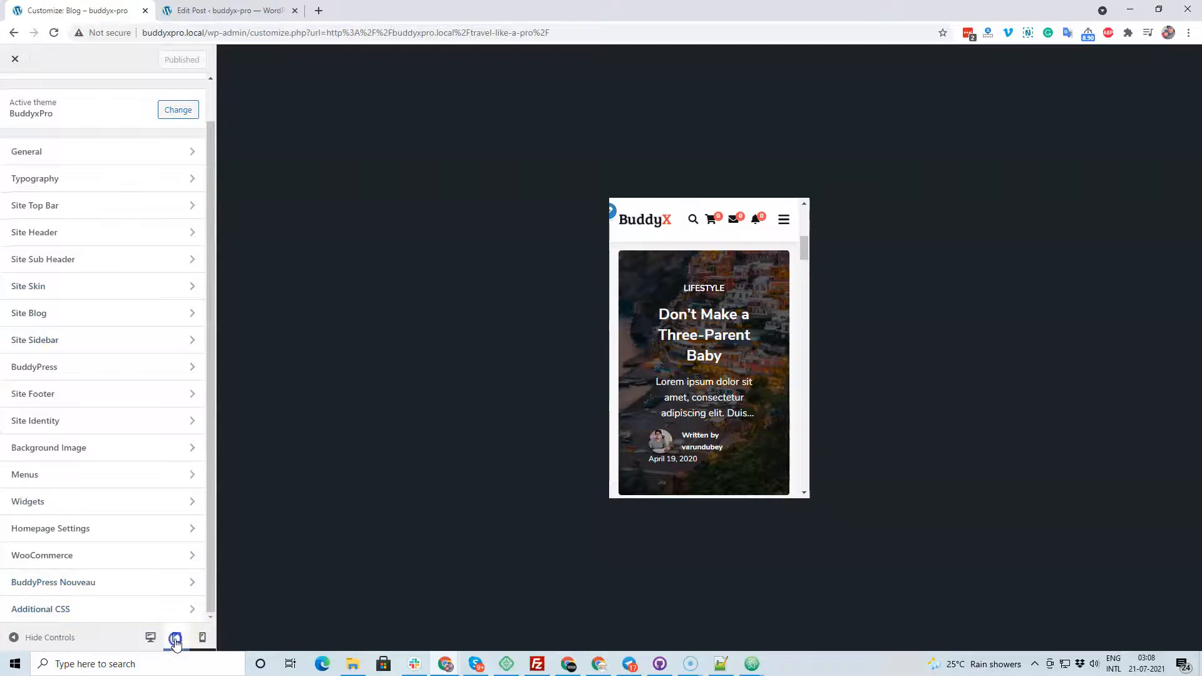
{"action": "left_click", "coordinate": [150, 638]}
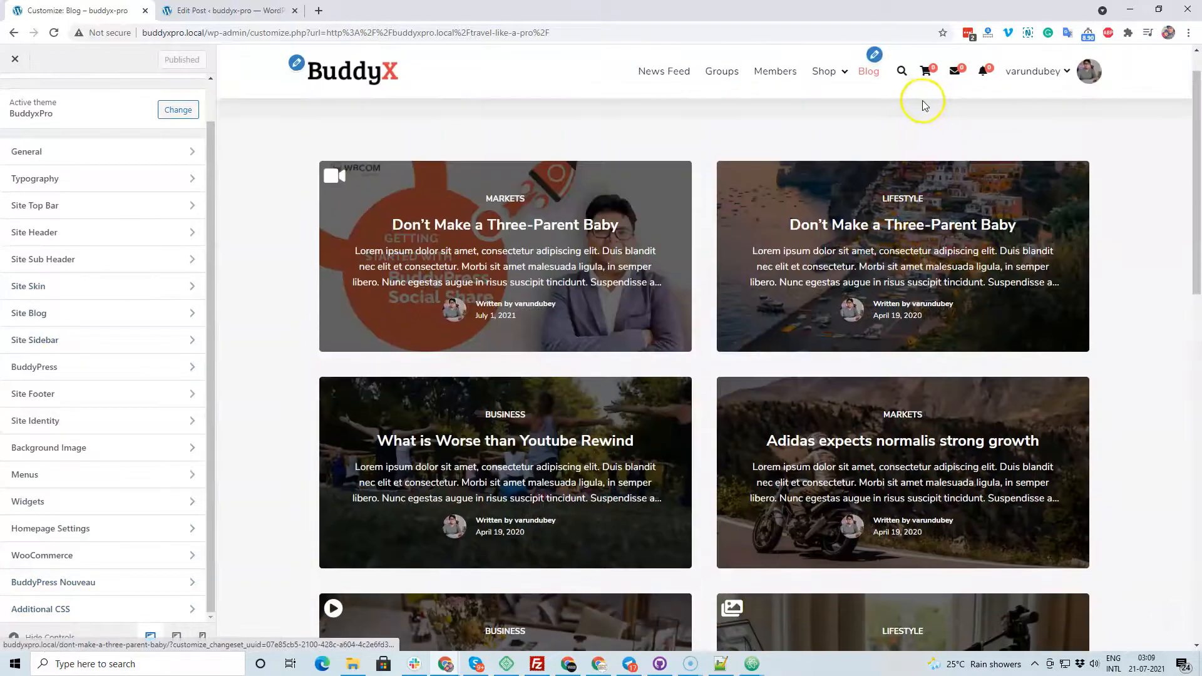
{"action": "left_click", "coordinate": [911, 216]}
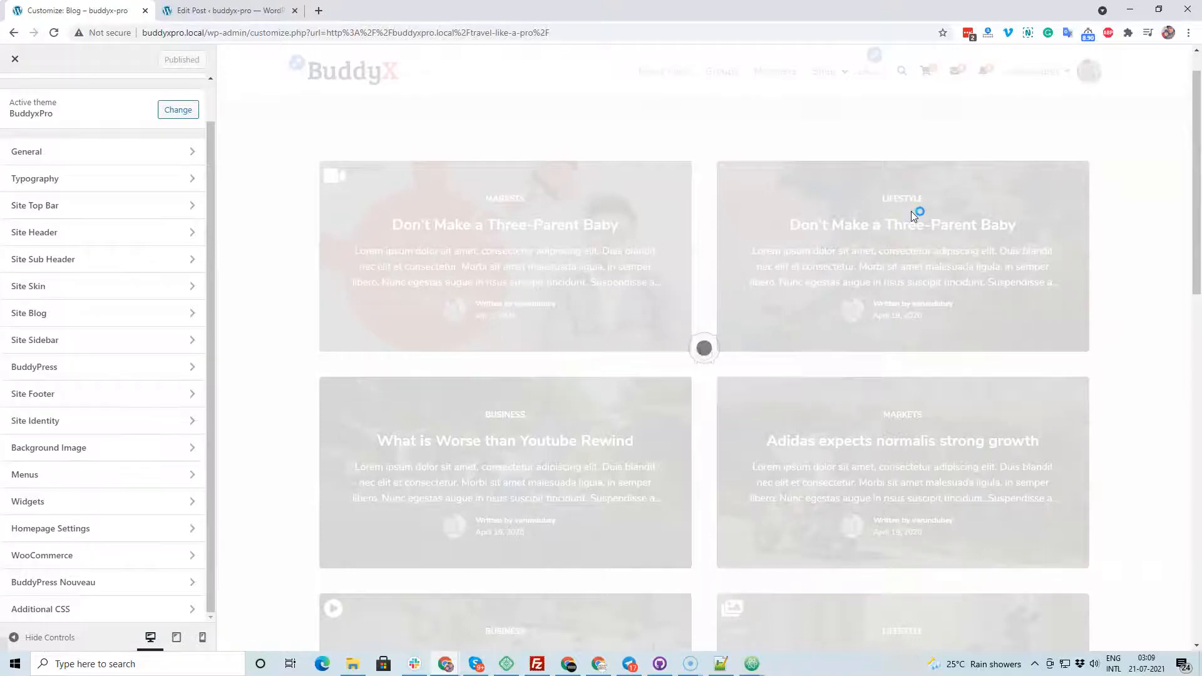
{"action": "scroll", "coordinate": [899, 258], "scroll_direction": "down", "scroll_amount": 9}
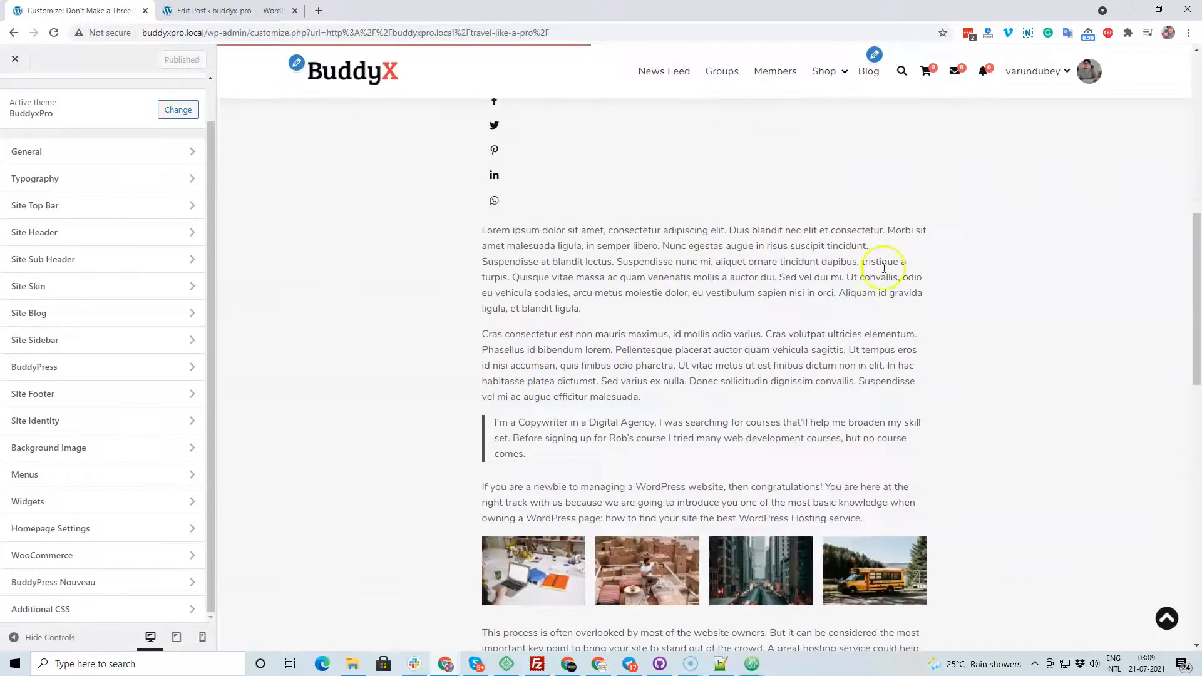
{"action": "left_click", "coordinate": [1064, 71]}
{"action": "scroll", "coordinate": [726, 181], "scroll_direction": "down", "scroll_amount": 5}
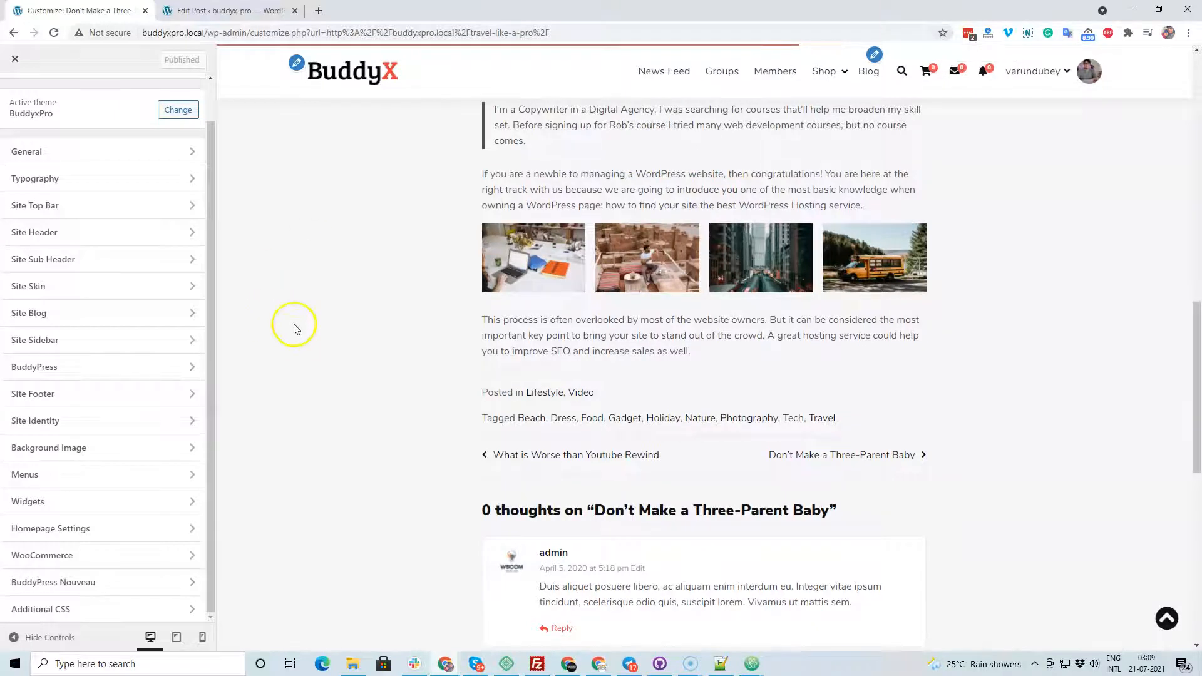
Review the subsections of the General Customizer section and return to the main list of sections
{"action": "scroll", "coordinate": [99, 450], "scroll_direction": "up", "scroll_amount": 1}
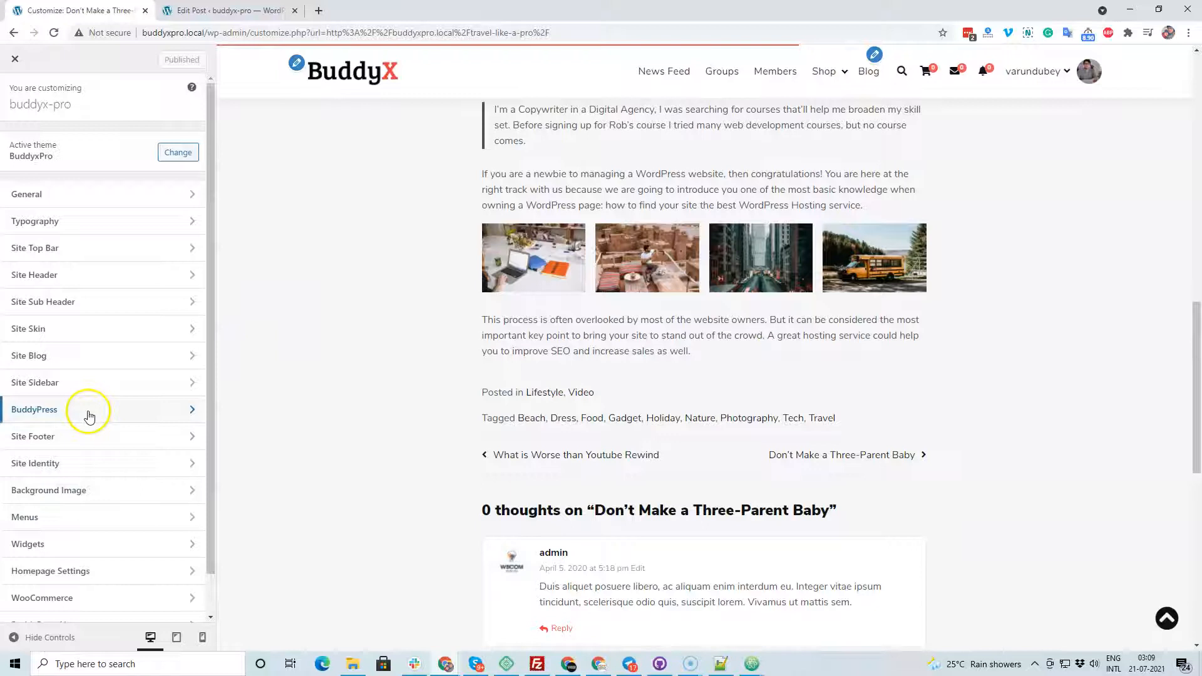
{"action": "left_click", "coordinate": [25, 644]}
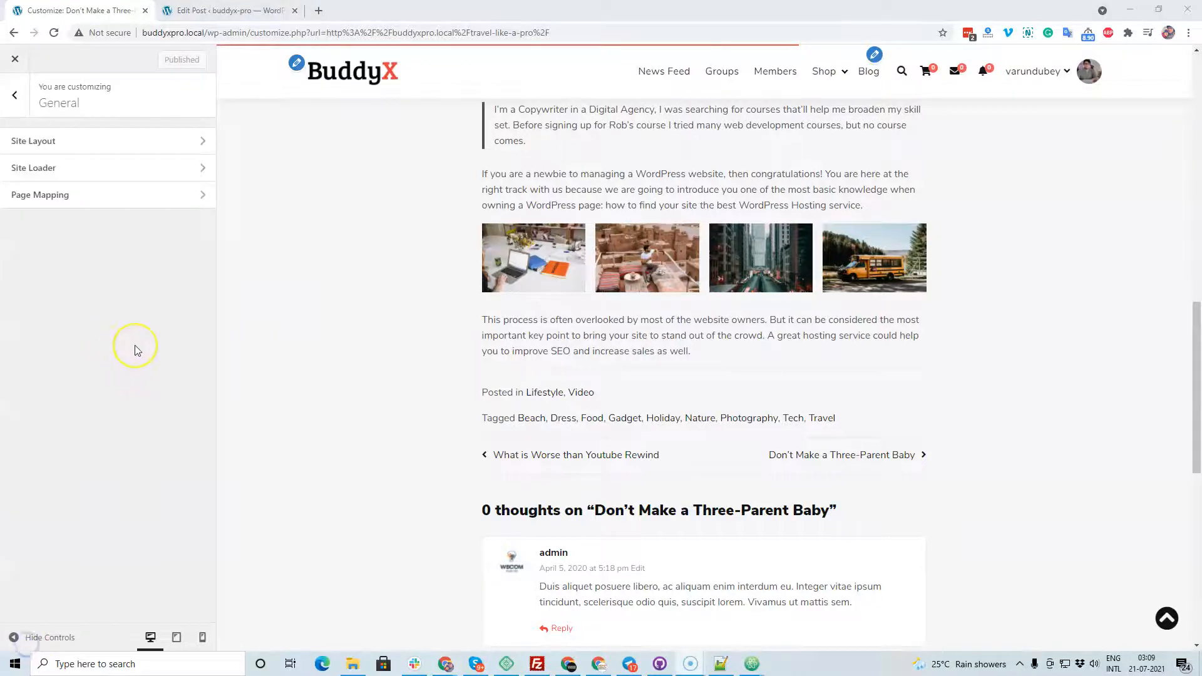
{"action": "left_click", "coordinate": [142, 345]}
{"action": "left_click", "coordinate": [140, 278]}
{"action": "left_click", "coordinate": [15, 95]}
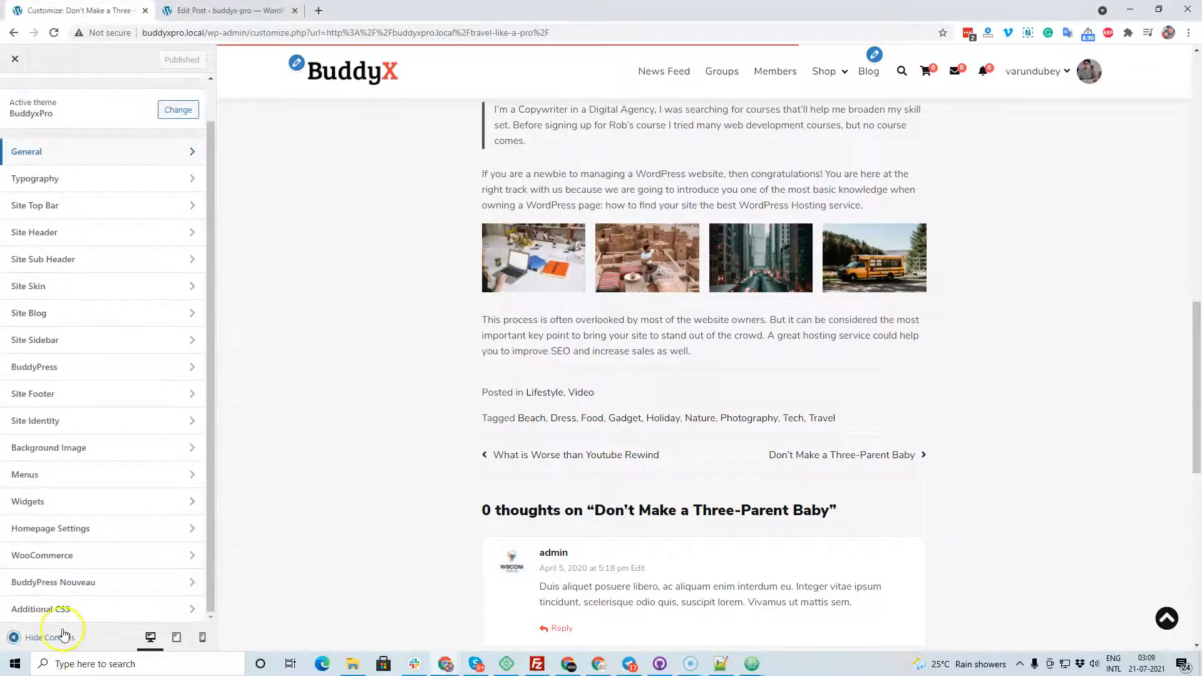
{"action": "left_click", "coordinate": [91, 560]}
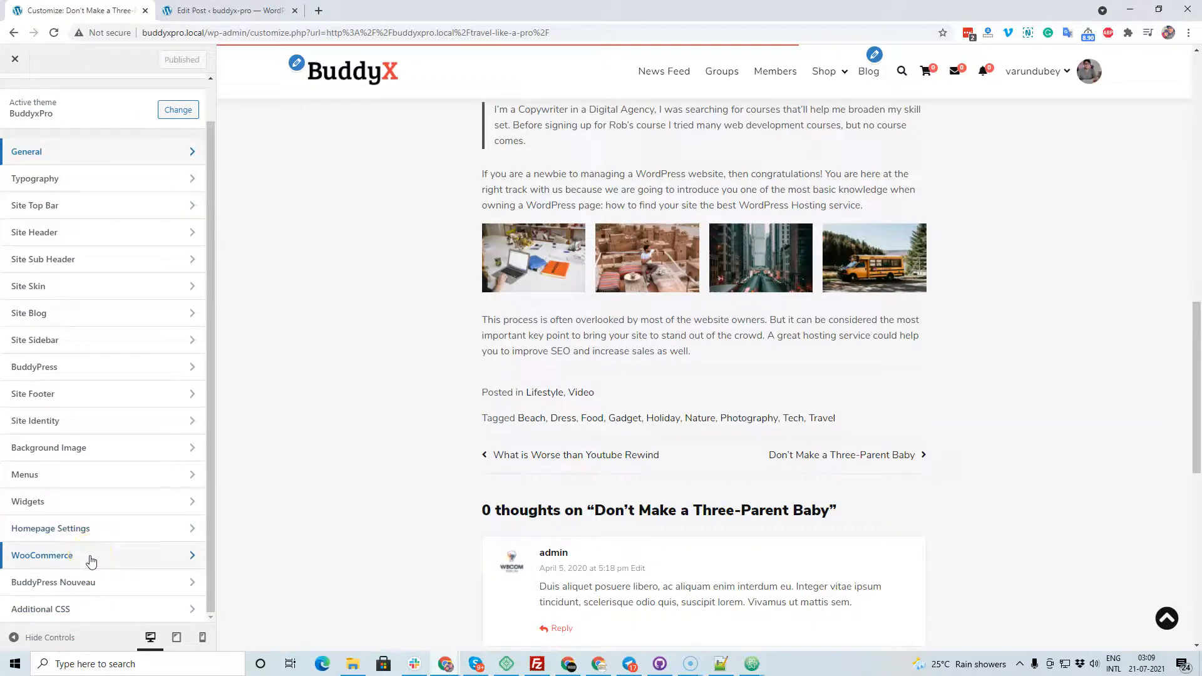